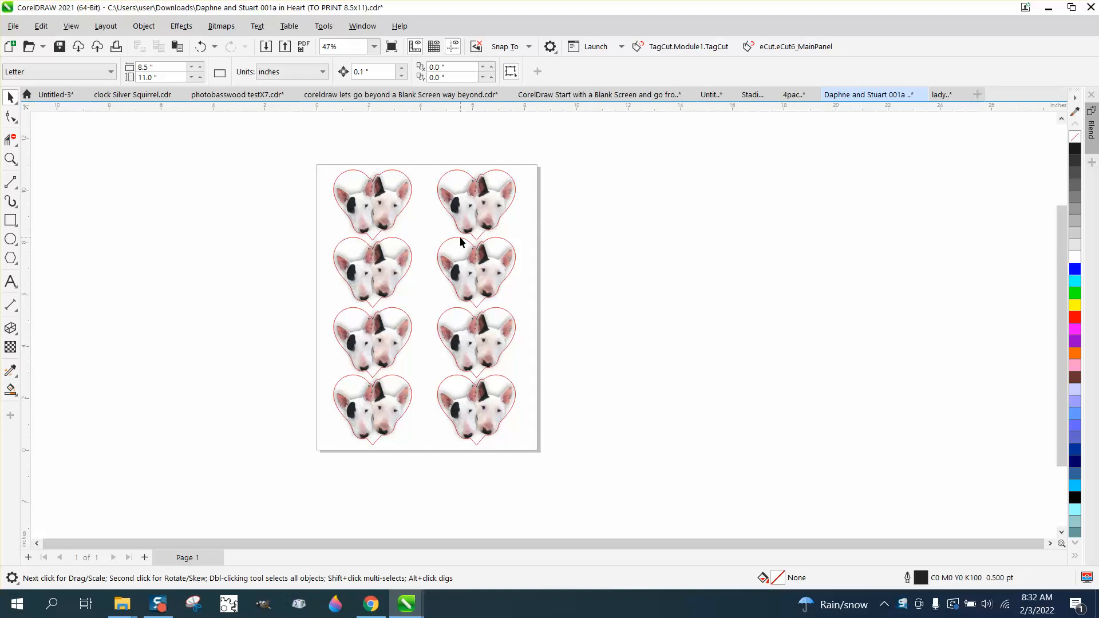
drag(302, 228, 675, 461)
key(Delete)
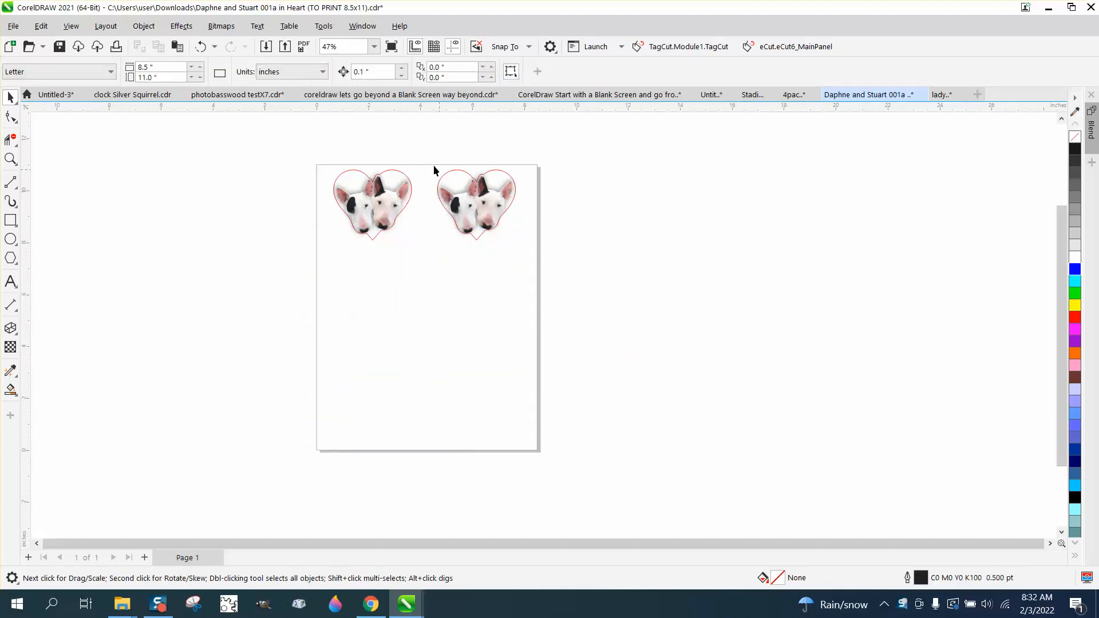
drag(434, 165, 594, 277)
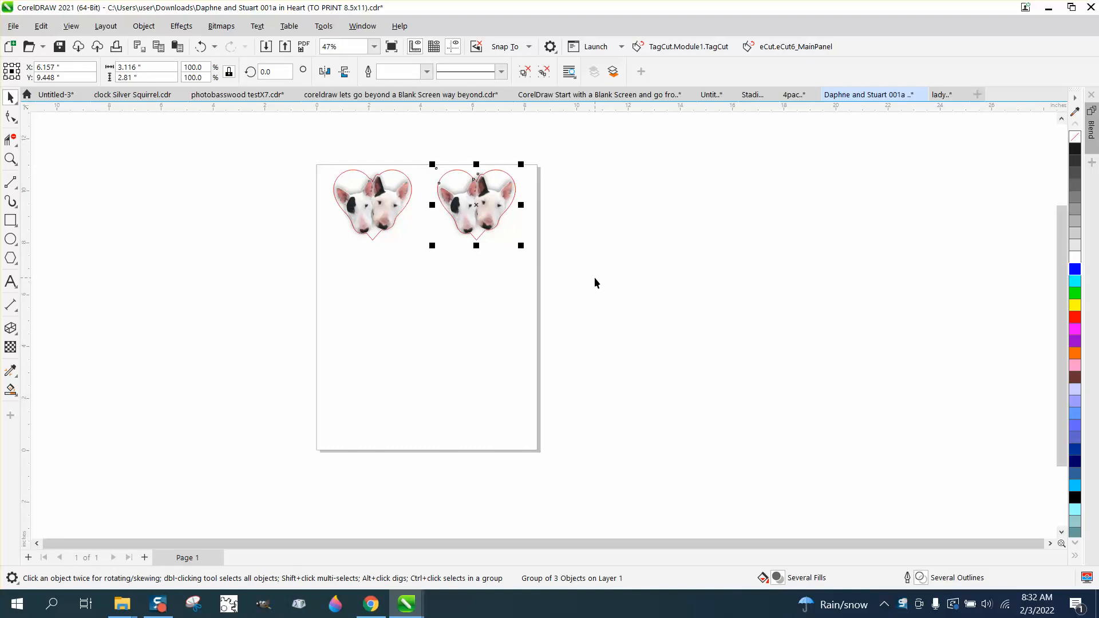
click(201, 46)
Duplicate all the heart artwork and shift the copy 10.2 inches right, clear of the page.
key(Right)
key(Right)
key(Right)
key(Right)
key(Right)
key(Right)
key(Right)
key(Right)
key(Right)
key(Right)
key(Right)
key(Right)
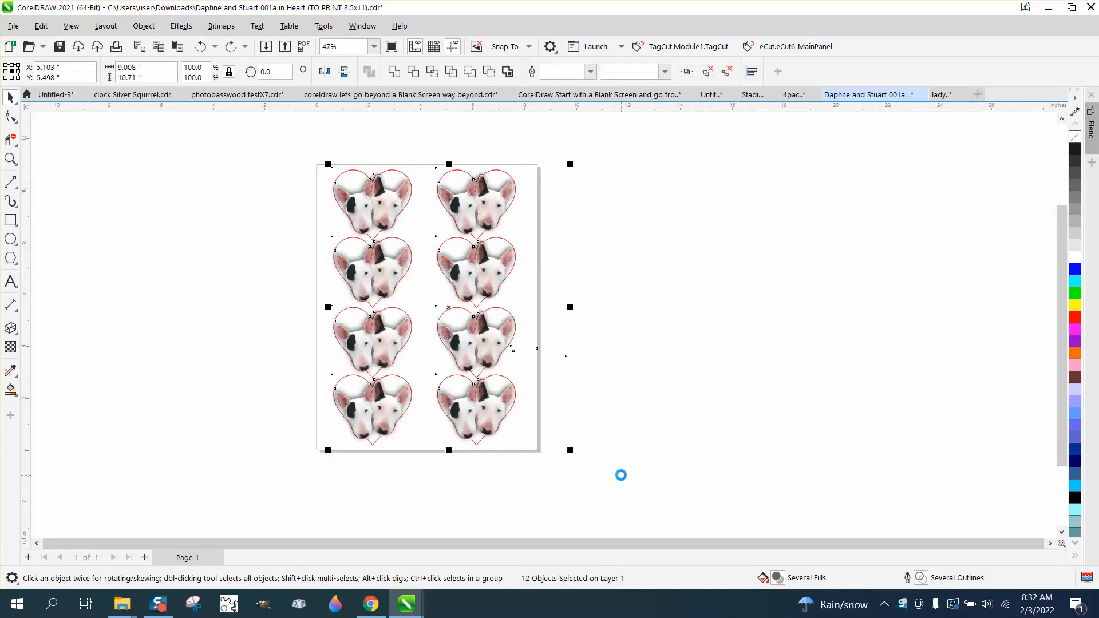
key(Right)
key(Right)
key(Right)
key(Right)
key(Right)
key(Right)
key(Right)
key(Right)
key(Right)
key(Right)
key(Right)
key(Right)
key(Right)
key(Right)
key(Right)
key(Right)
key(Right)
key(Right)
key(Right)
key(Right)
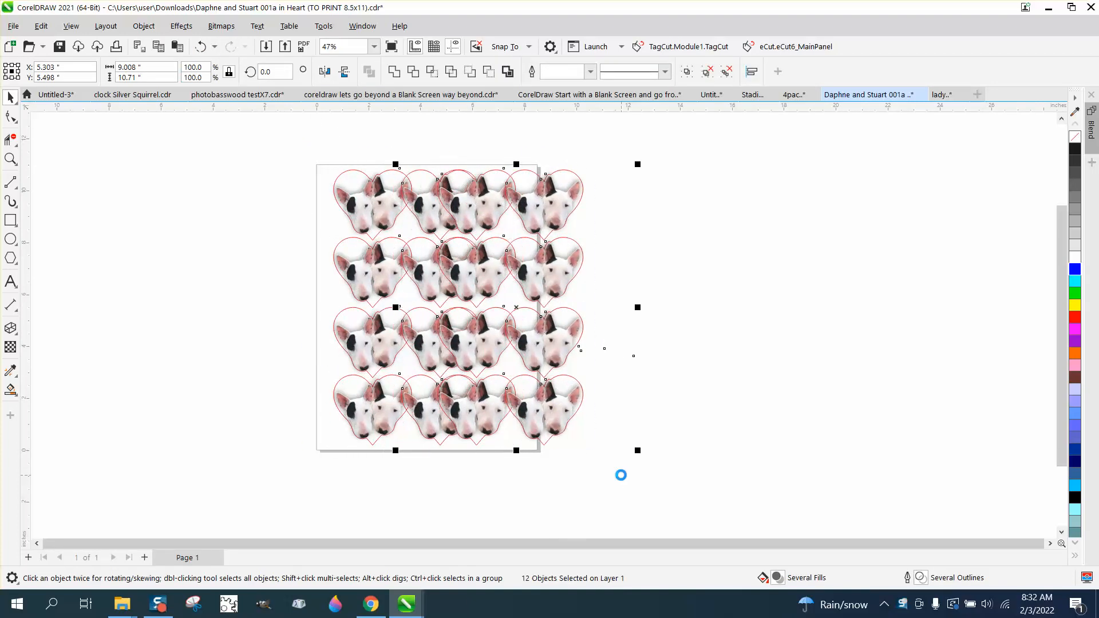
key(Right)
key(Right)
key(Right)
key(Right)
key(Right)
key(Right)
key(Right)
key(Right)
key(Right)
key(Right)
key(Right)
key(Right)
key(Right)
key(Right)
key(Right)
key(Right)
key(Right)
key(Right)
key(Right)
key(Right)
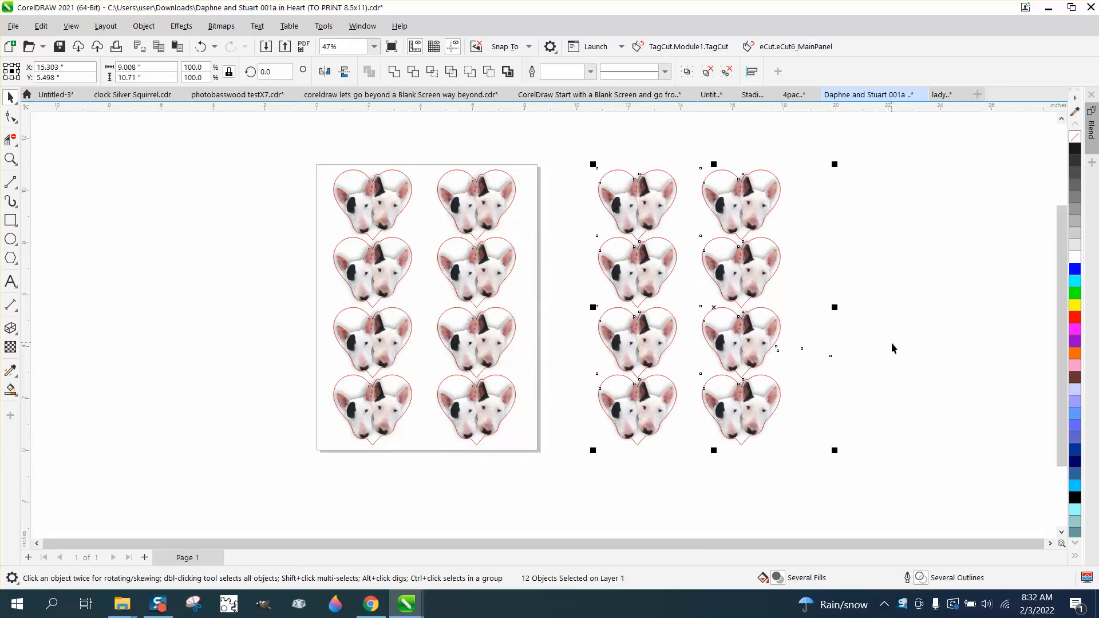
Delete the two small red outlines beside the copied hearts and every heart on the page except the upper-left one.
drag(863, 328, 786, 376)
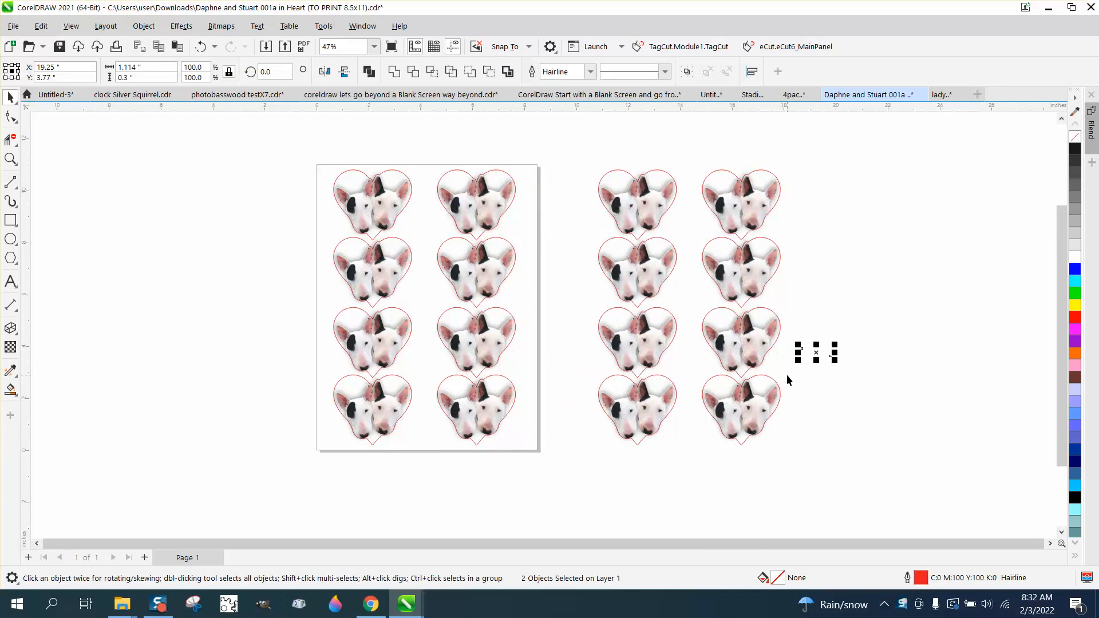
key(Delete)
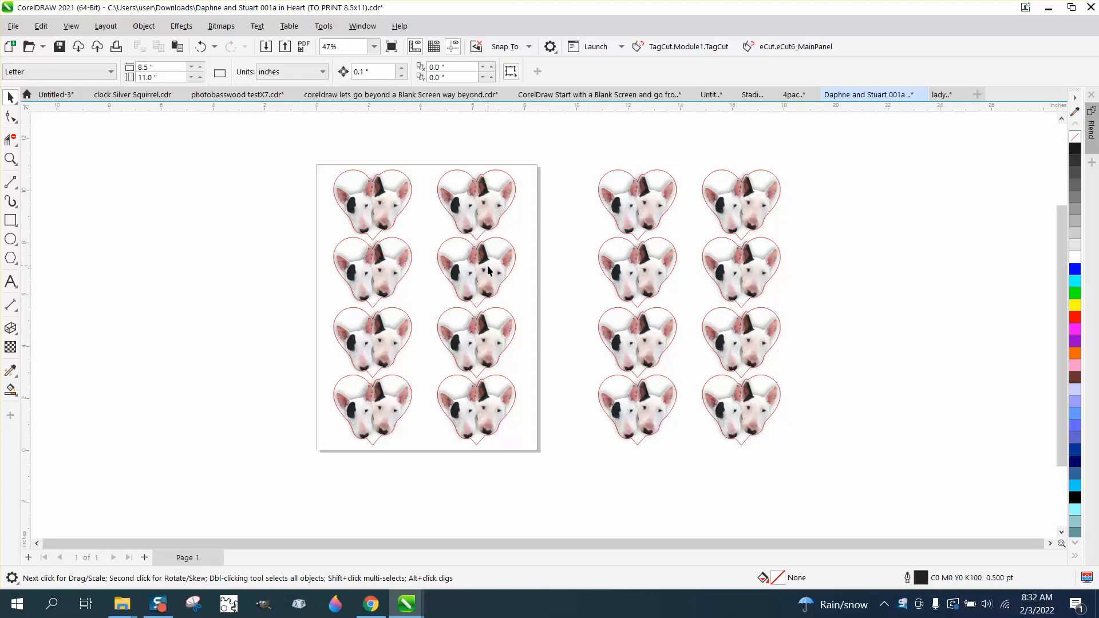
drag(325, 232, 470, 399)
drag(571, 460, 571, 458)
key(Delete)
drag(429, 157, 547, 261)
key(Delete)
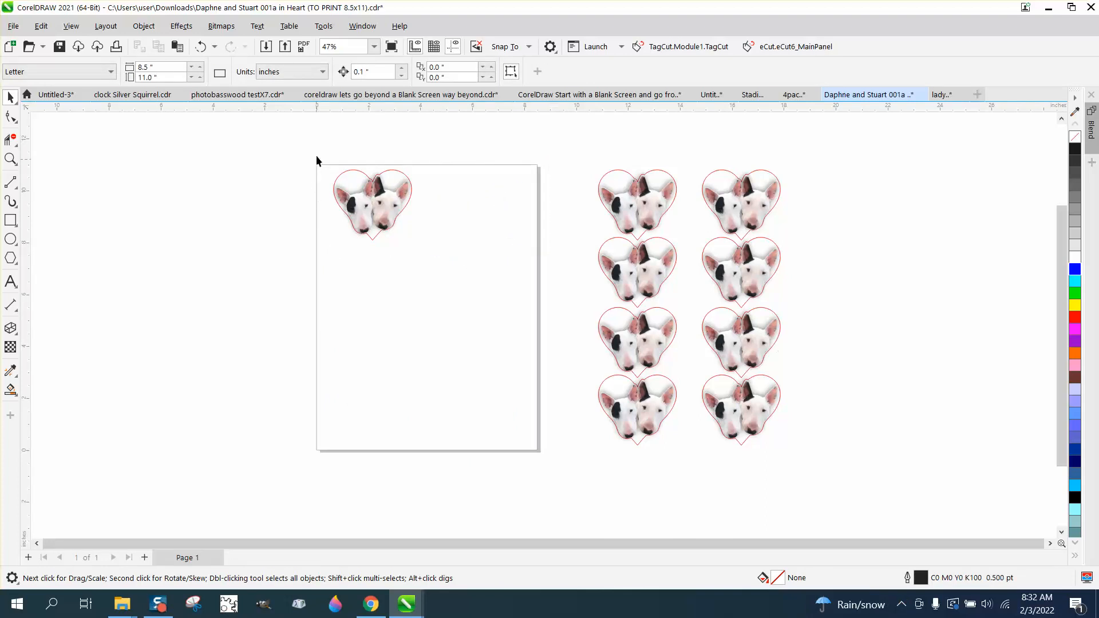
Move the remaining heart slightly down and right on the page, centred at about X 2.35, Y 8.72 inches.
drag(318, 160, 423, 256)
drag(373, 206, 378, 225)
click(267, 215)
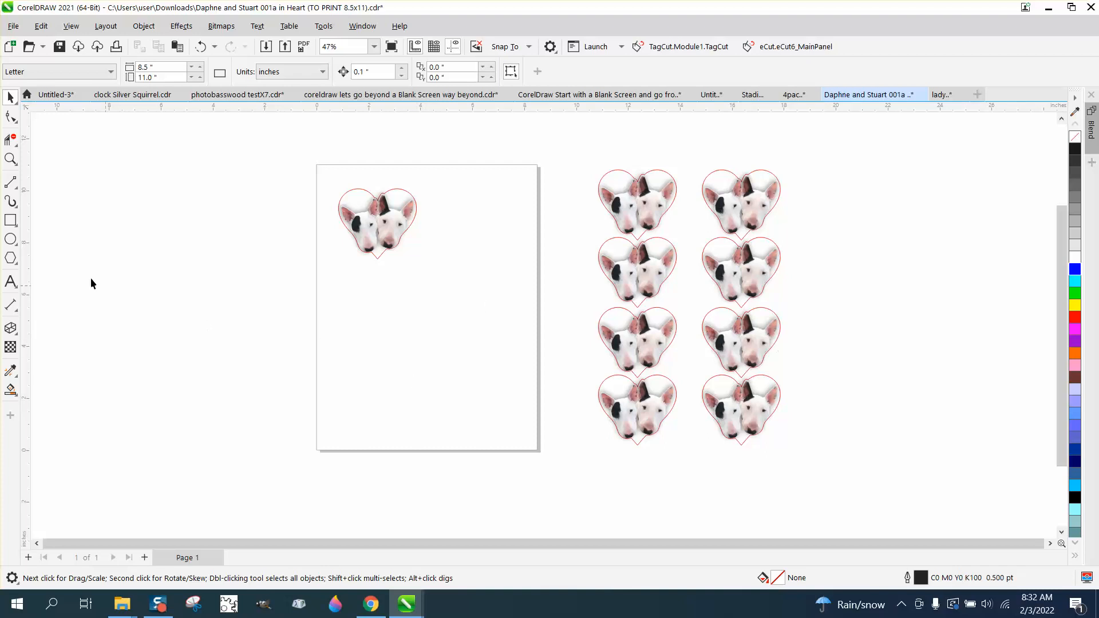
Draw two blue-filled rectangles, about 0.57 × 1.85 inches across the page's left edge and about 1.12 × 0.27 inches across its top edge.
click(10, 220)
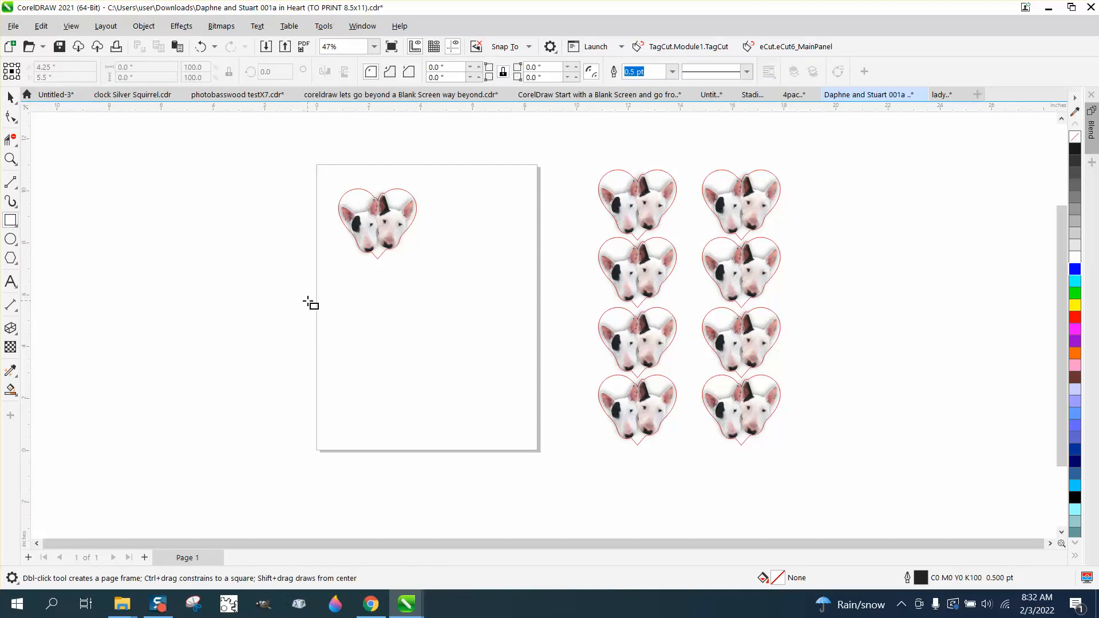
drag(308, 300, 324, 350)
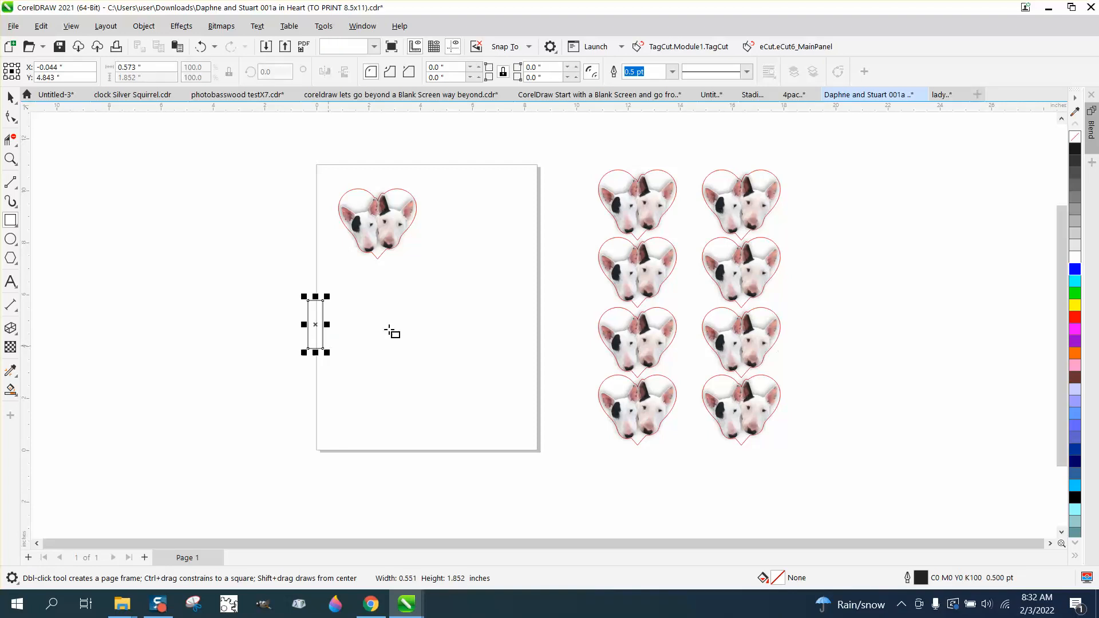
click(1075, 269)
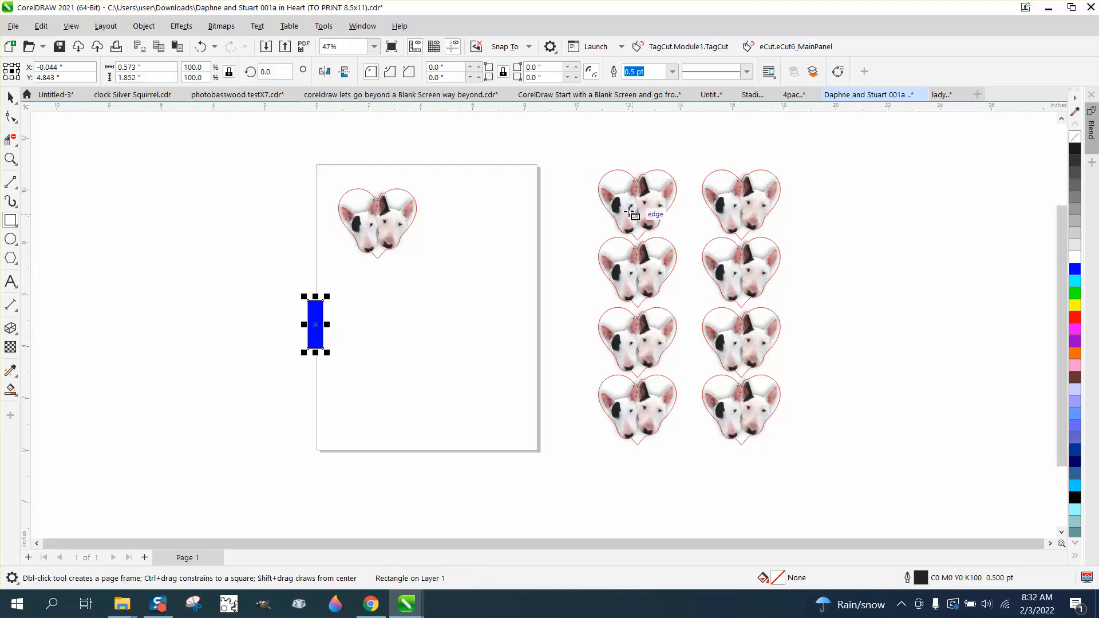
drag(500, 162, 532, 170)
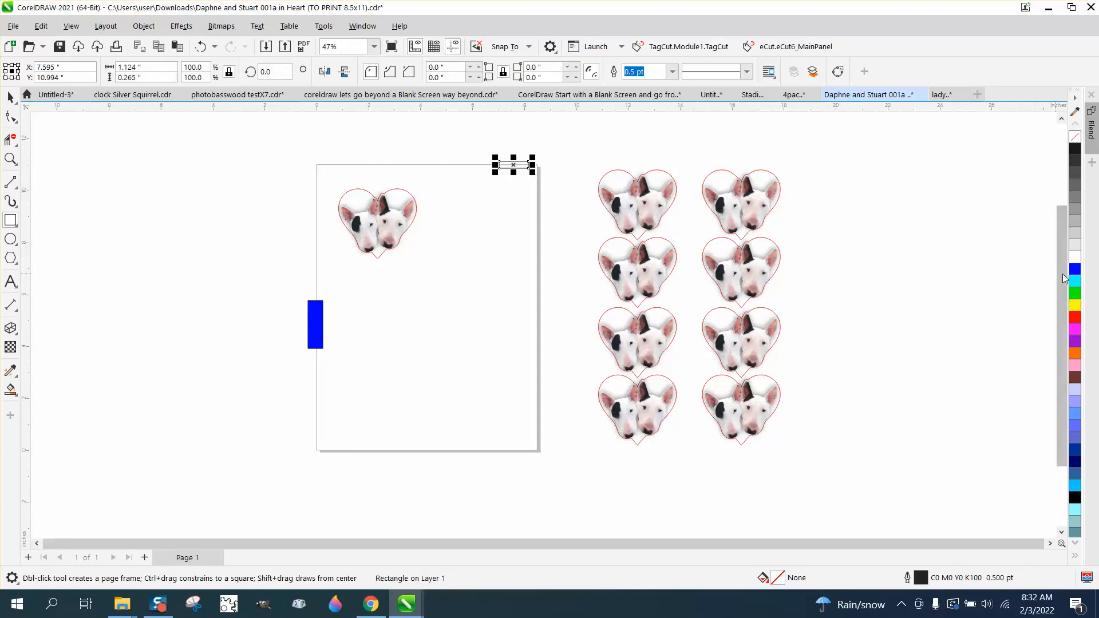
click(1075, 269)
Draw a vertical two-point line about 1.32 inches long left of the page and add a copy rotated 90° to form a cross.
click(11, 160)
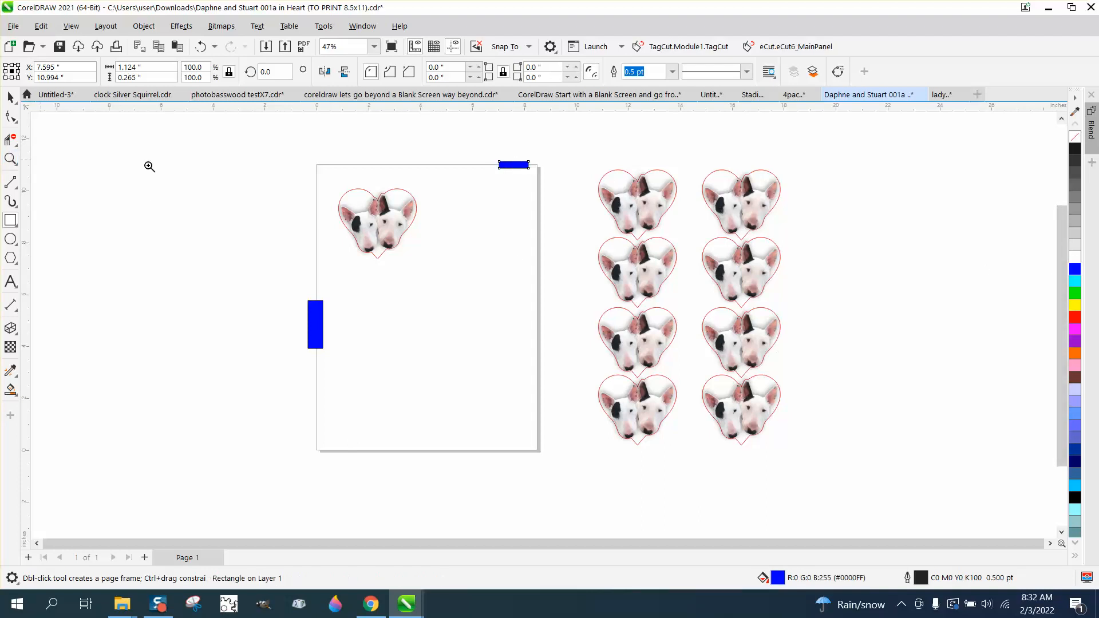
drag(265, 156, 749, 453)
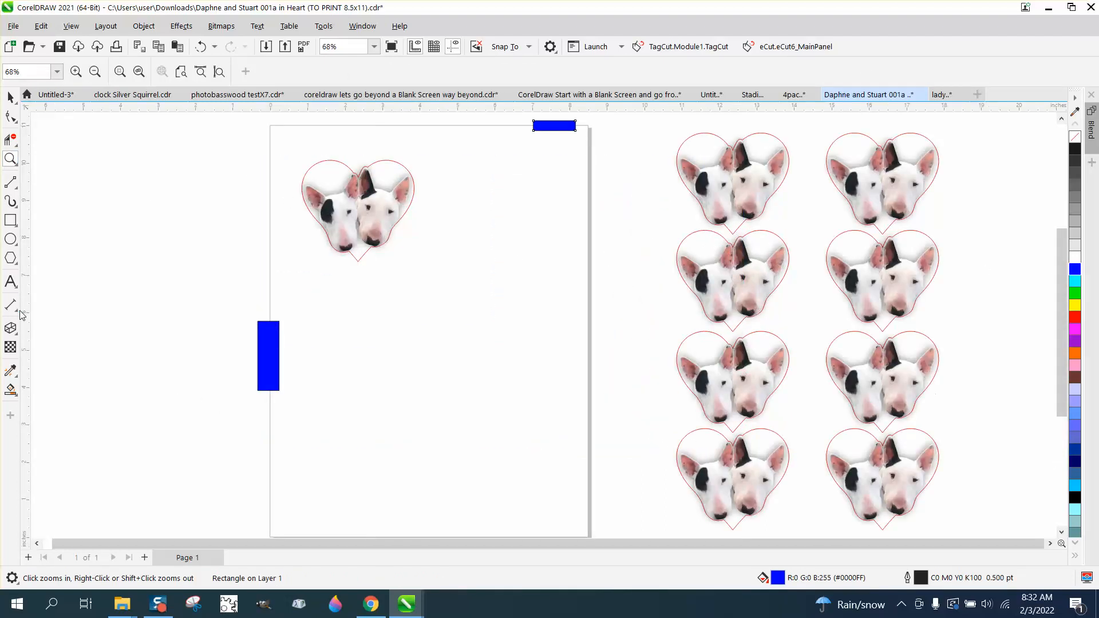
mouse_move(11, 182)
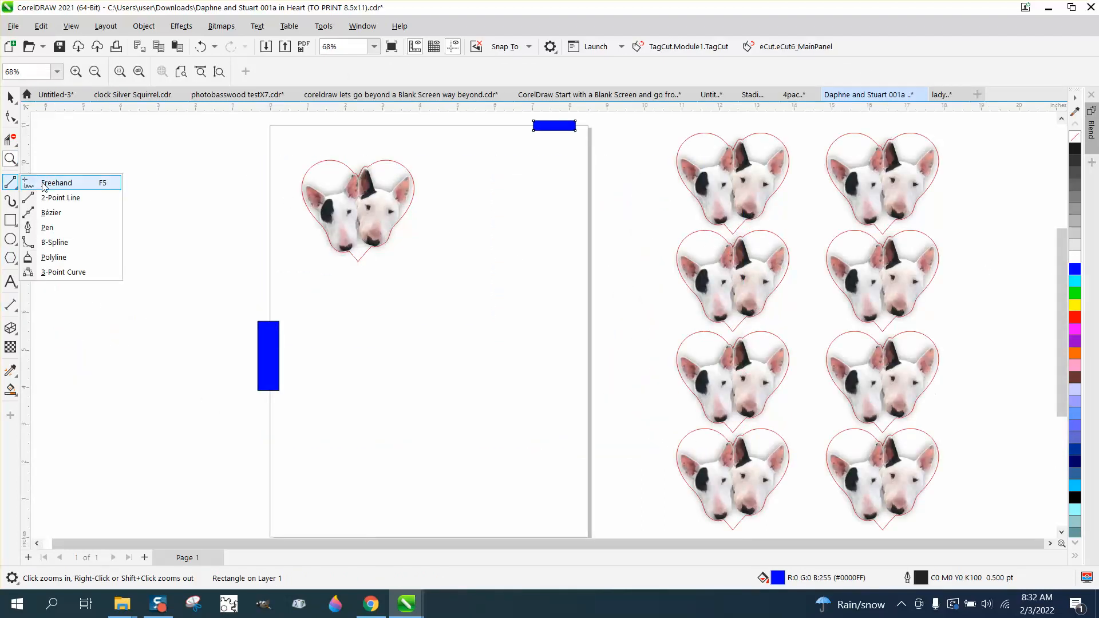
click(106, 198)
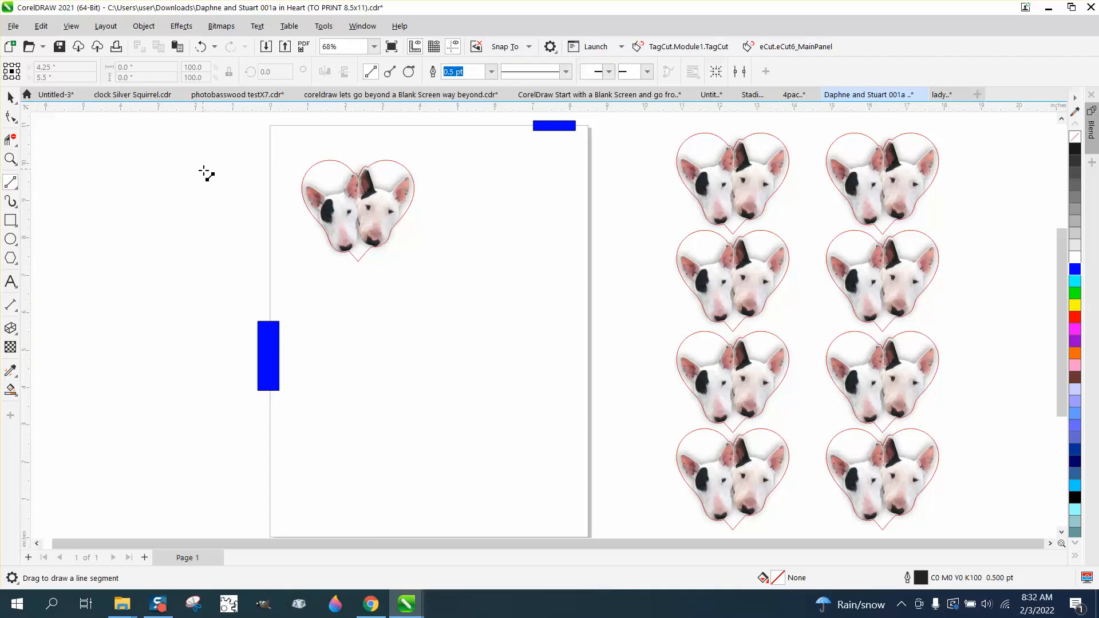
drag(190, 193, 190, 243)
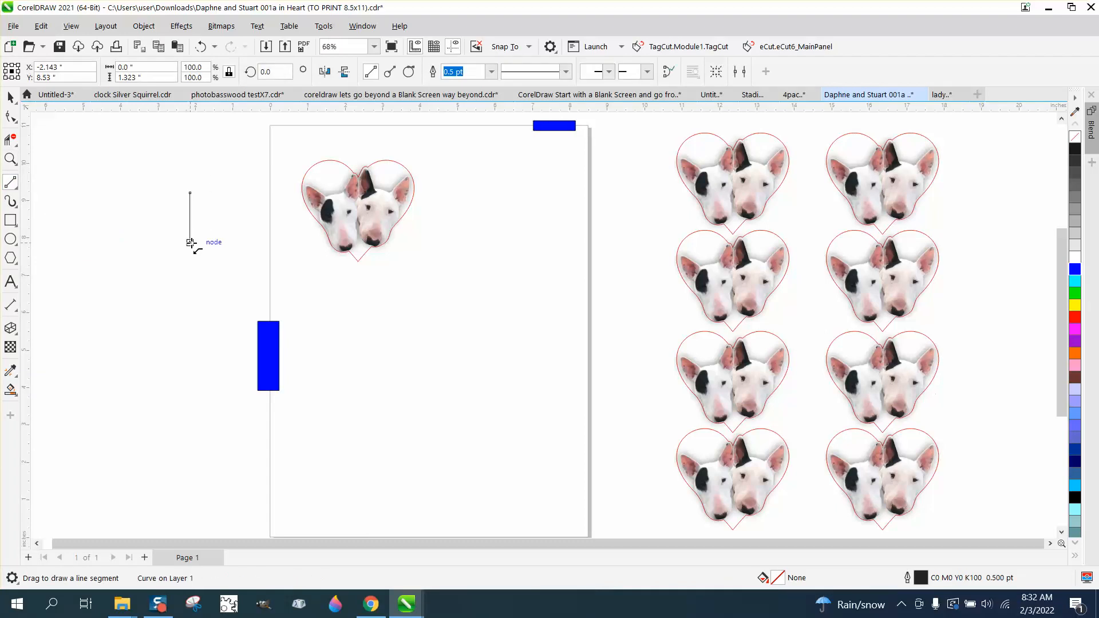
drag(273, 72, 242, 76)
text(90)
key(Return)
Move the cross to the page's upper-left corner, outline it in red and scale it to about 0.88 inches.
click(10, 97)
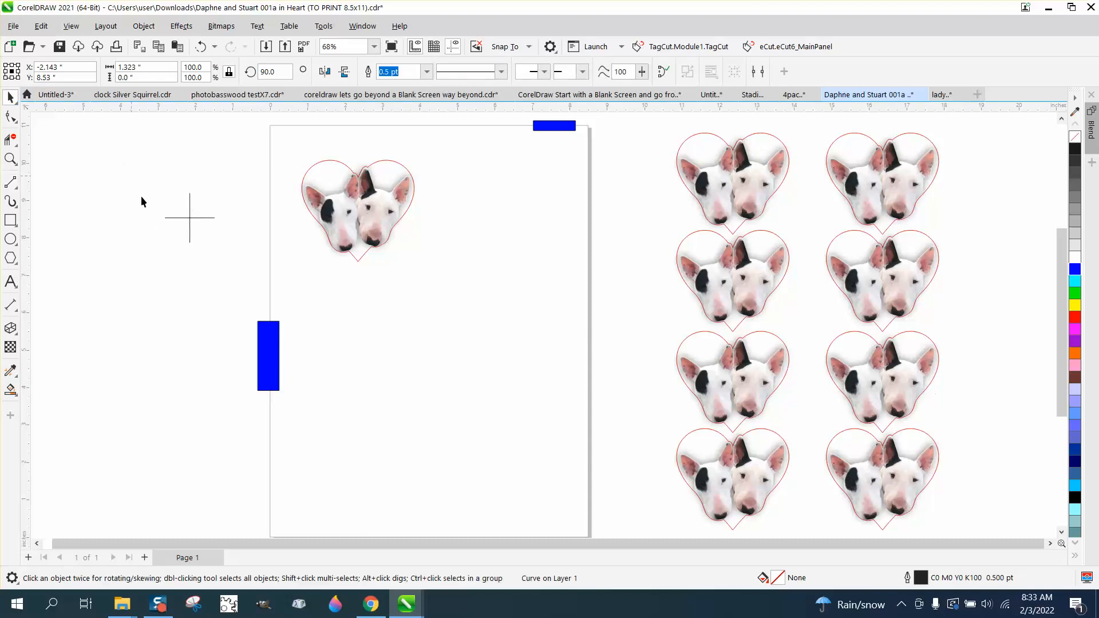
drag(134, 179, 228, 256)
drag(190, 217, 296, 153)
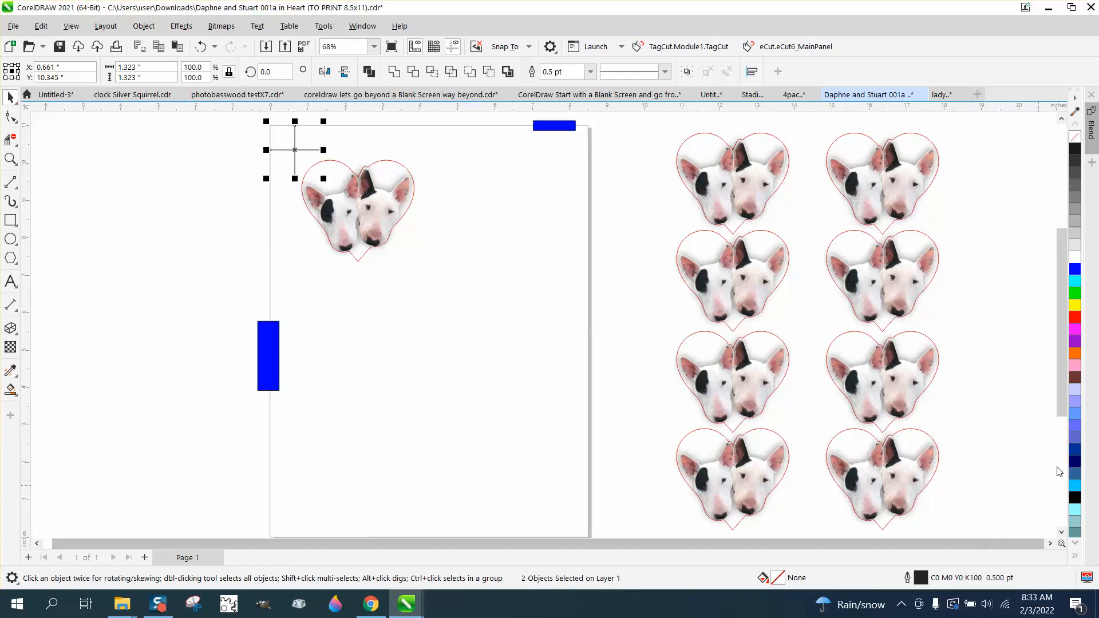
right_click(1075, 317)
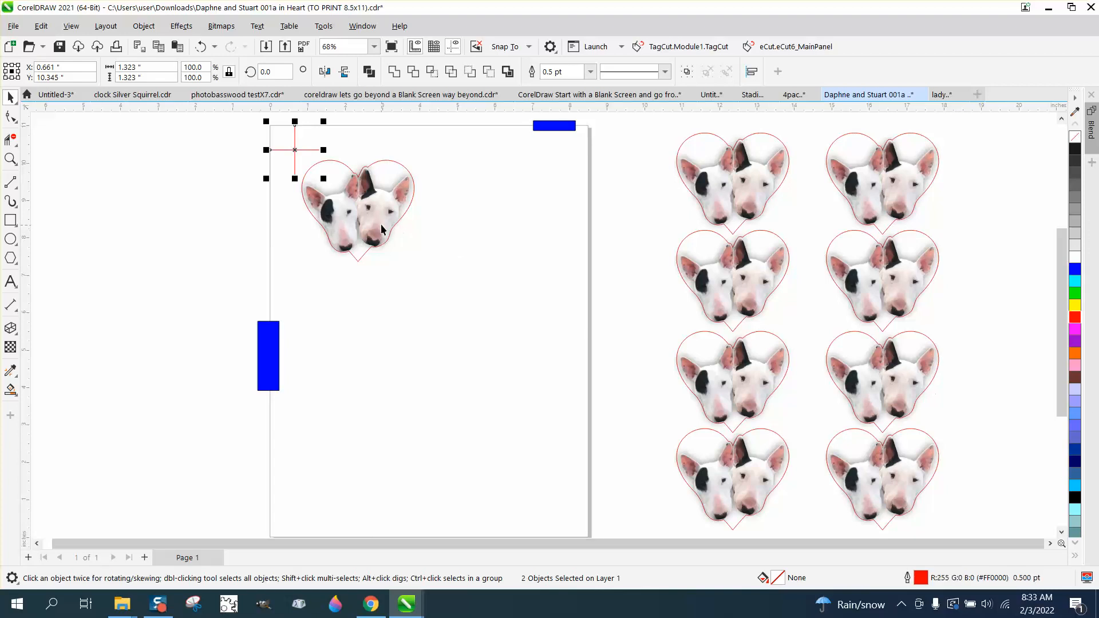
drag(324, 180, 294, 152)
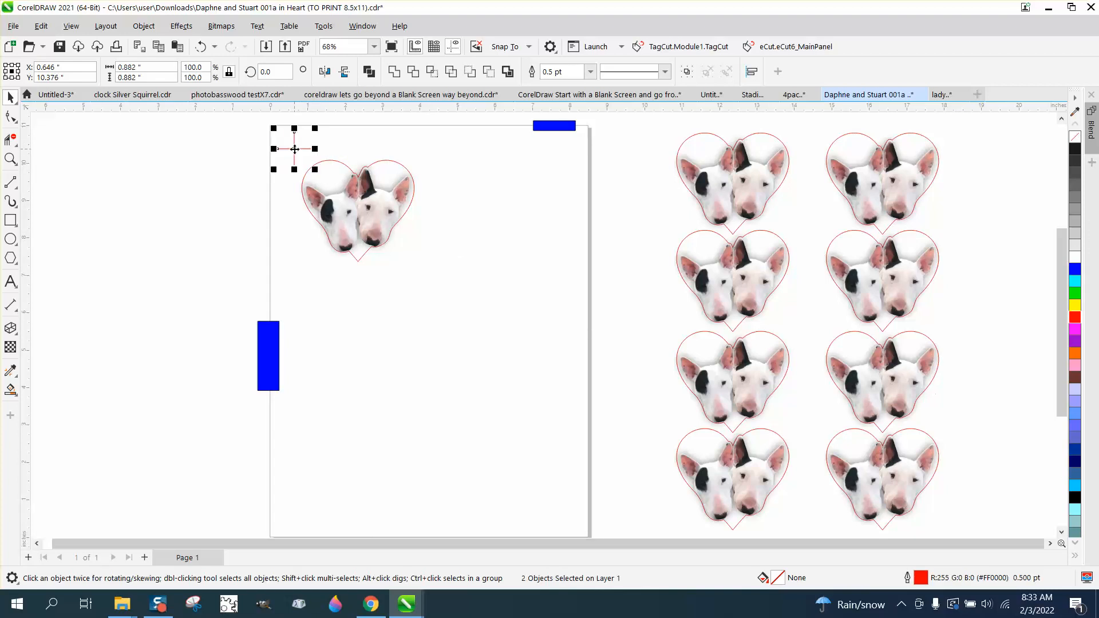
Group the red cross with the heart artwork.
drag(253, 119, 410, 247)
drag(259, 123, 461, 276)
key(ctrl+g)
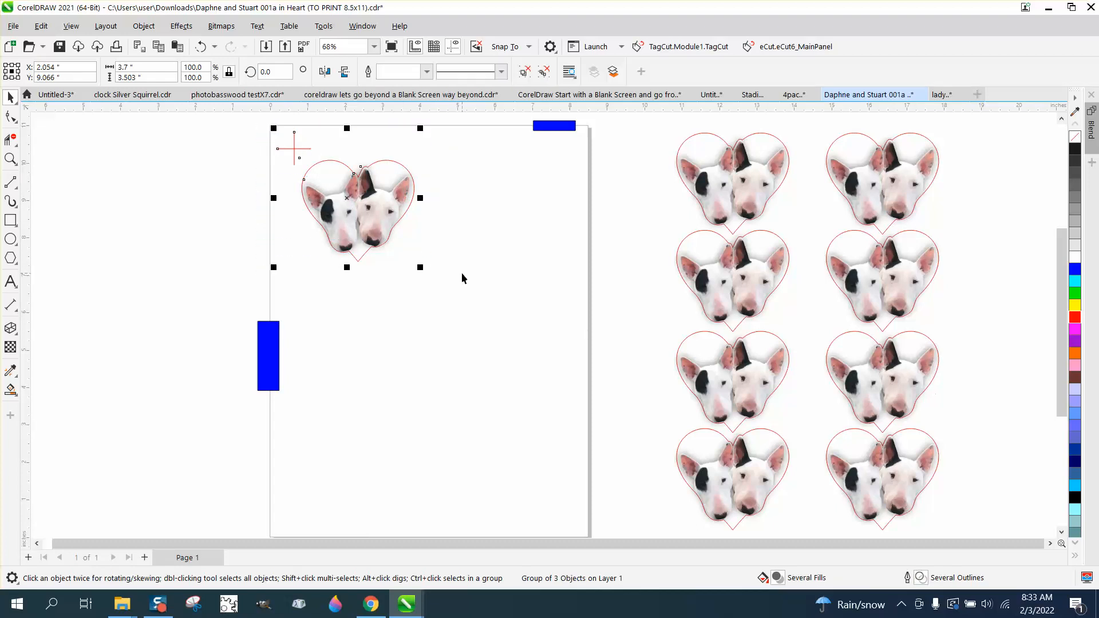
Draw a circle about 0.15 inches in diameter left of the page and fill it with red.
click(9, 237)
click(236, 193)
drag(237, 193, 232, 189)
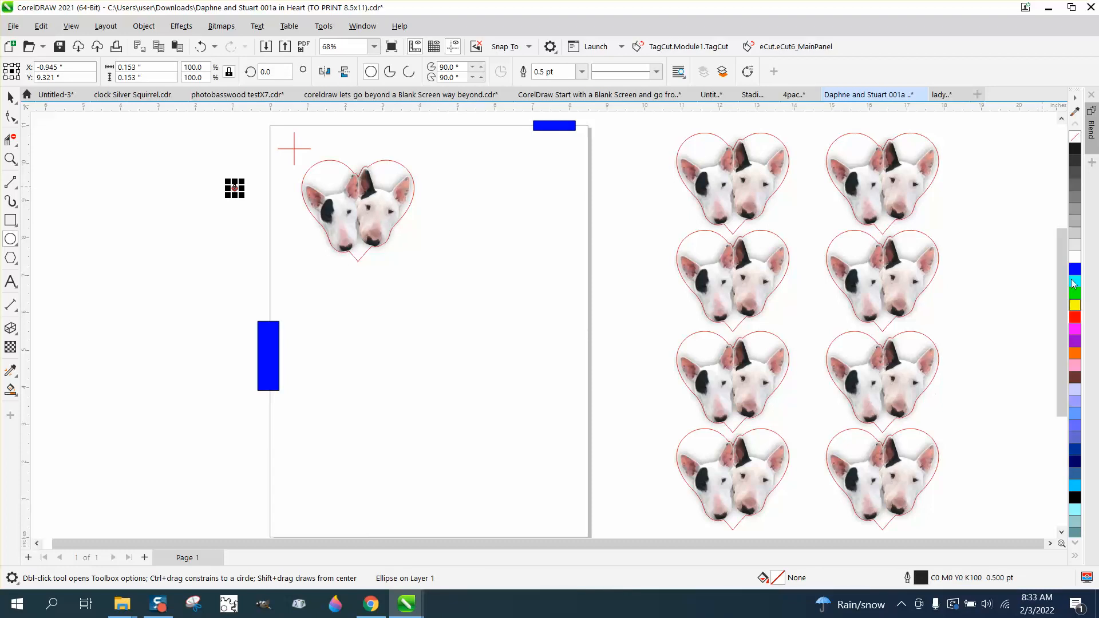
click(1076, 317)
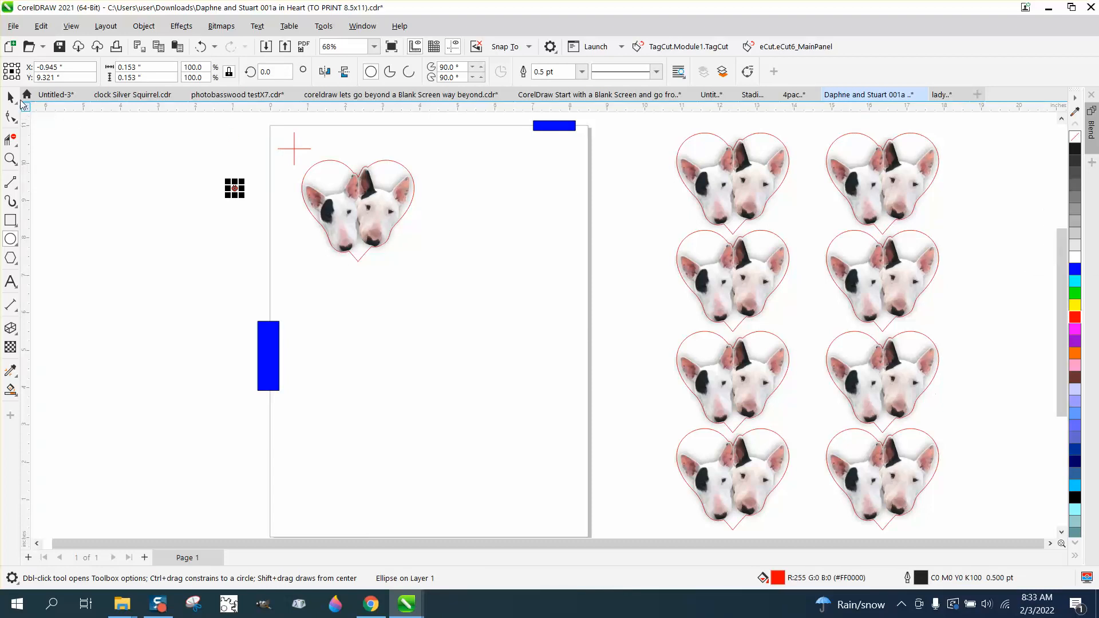
key(space)
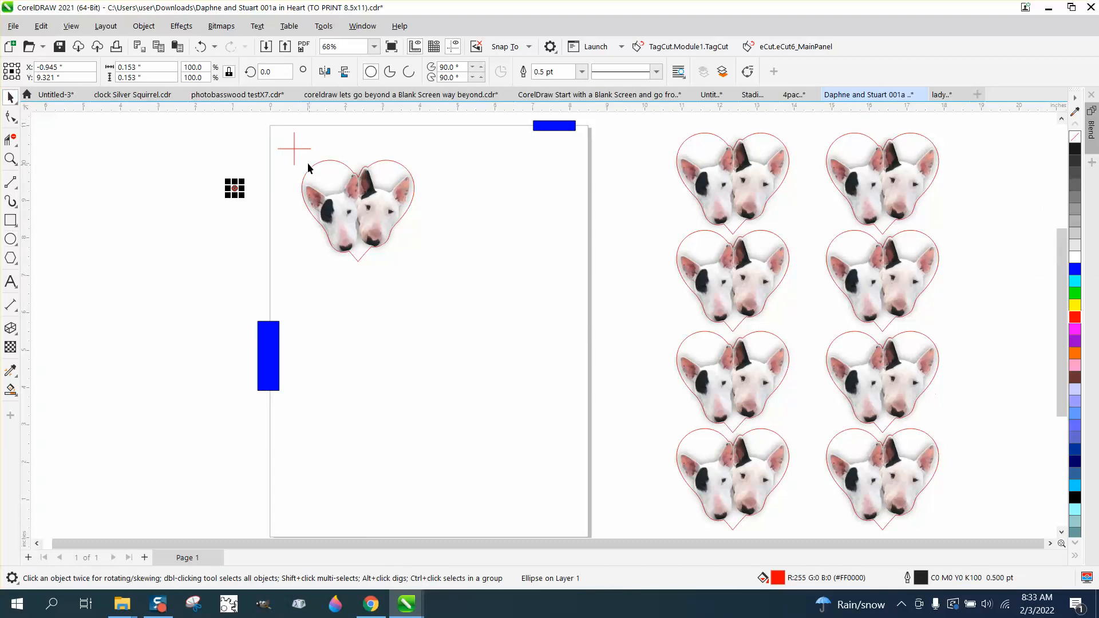
Centre the red circle on the intersection of the red cross.
click(10, 158)
drag(219, 118, 466, 248)
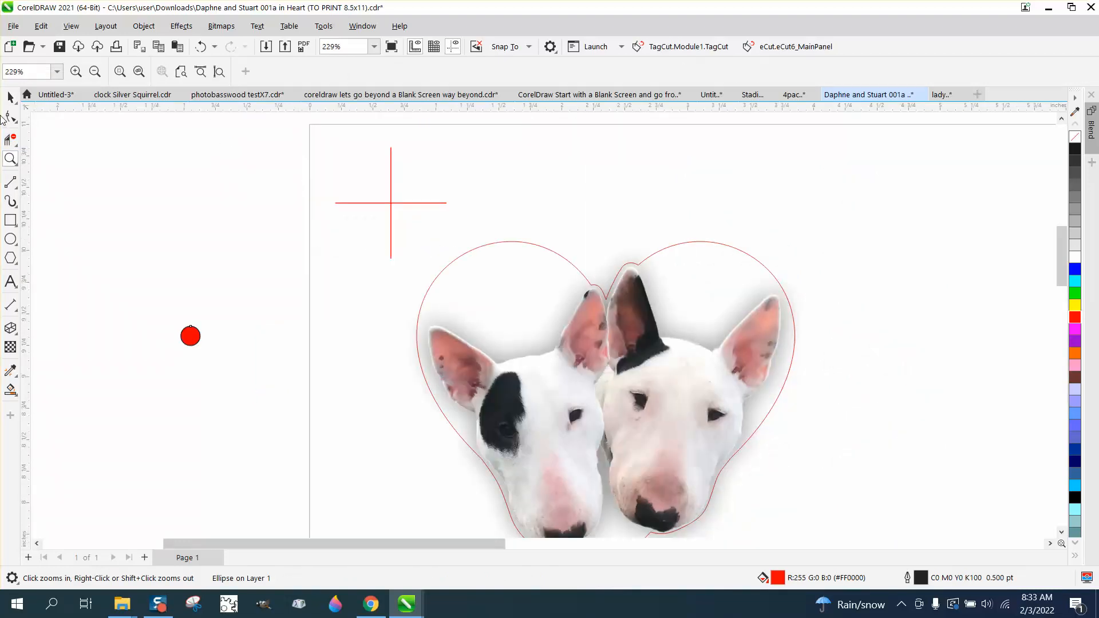
click(10, 97)
drag(191, 336, 391, 202)
scroll(39, 196, down, 2)
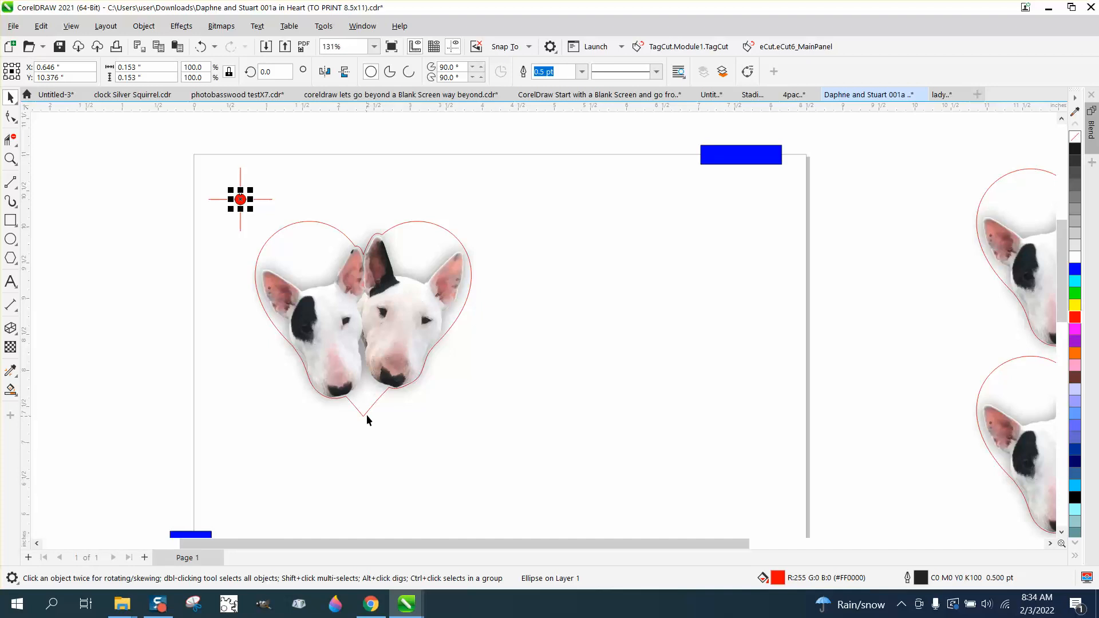
Ungroup the red cross from the heart artwork and clear the selection.
click(391, 286)
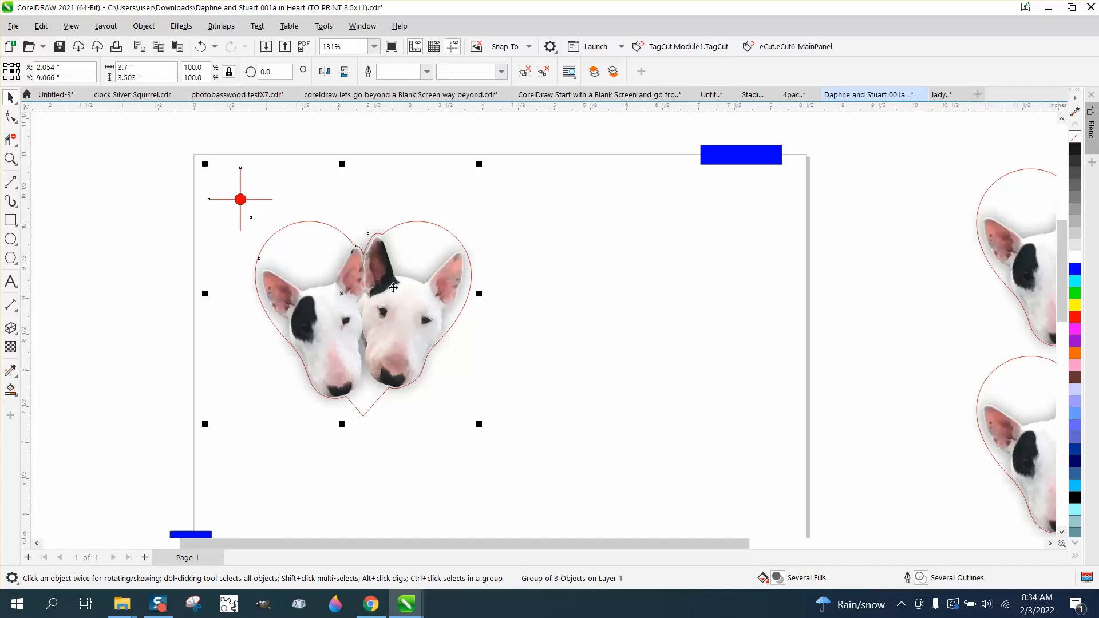
click(143, 25)
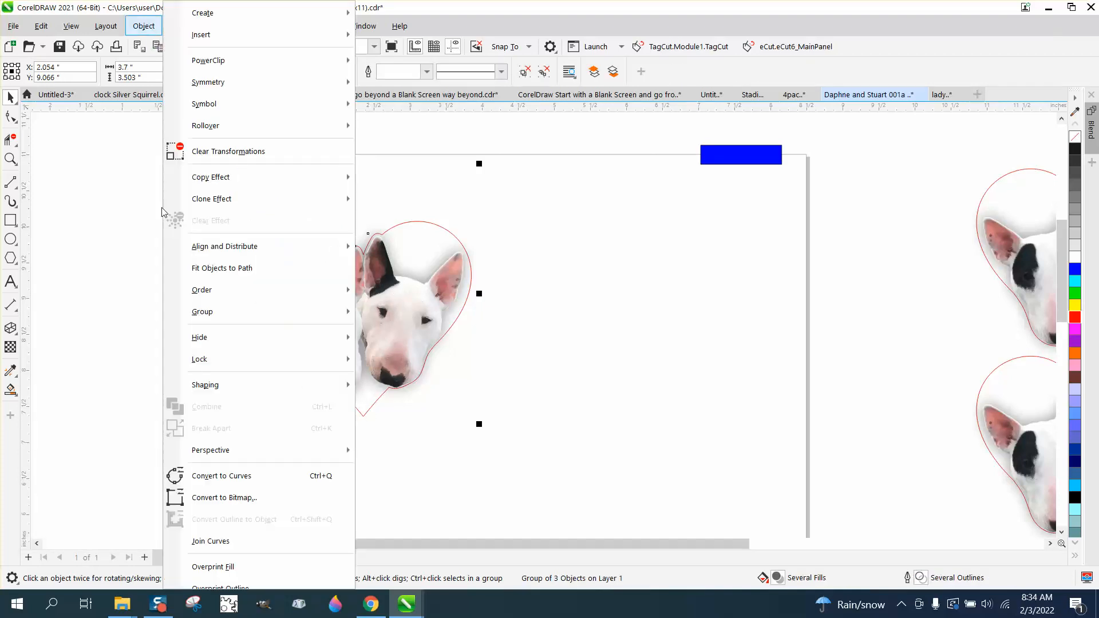
mouse_move(320, 313)
click(398, 335)
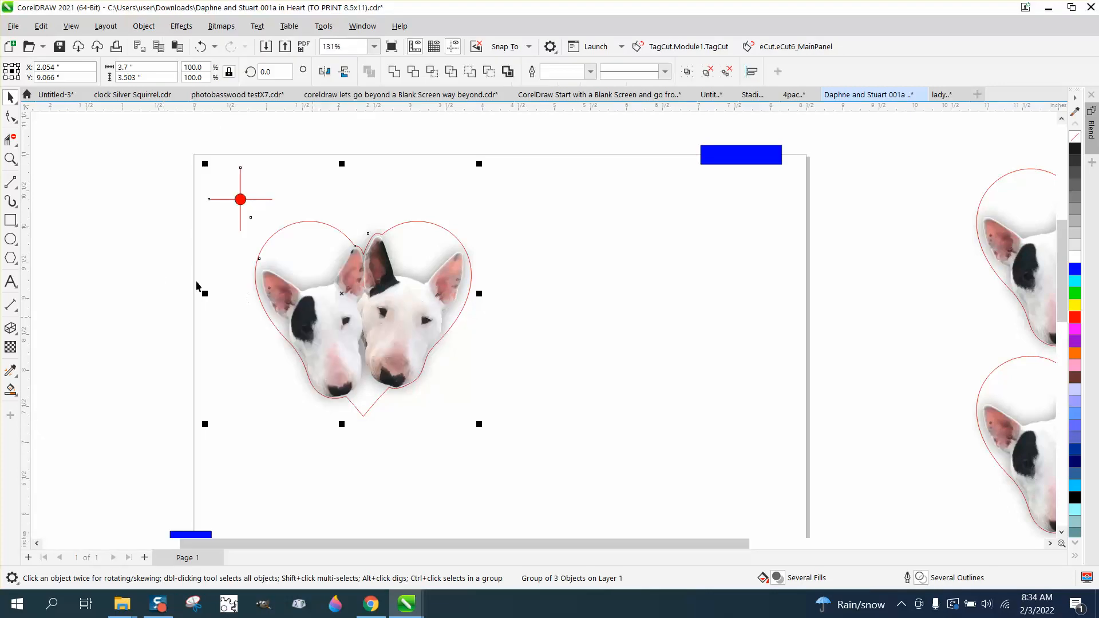
click(177, 246)
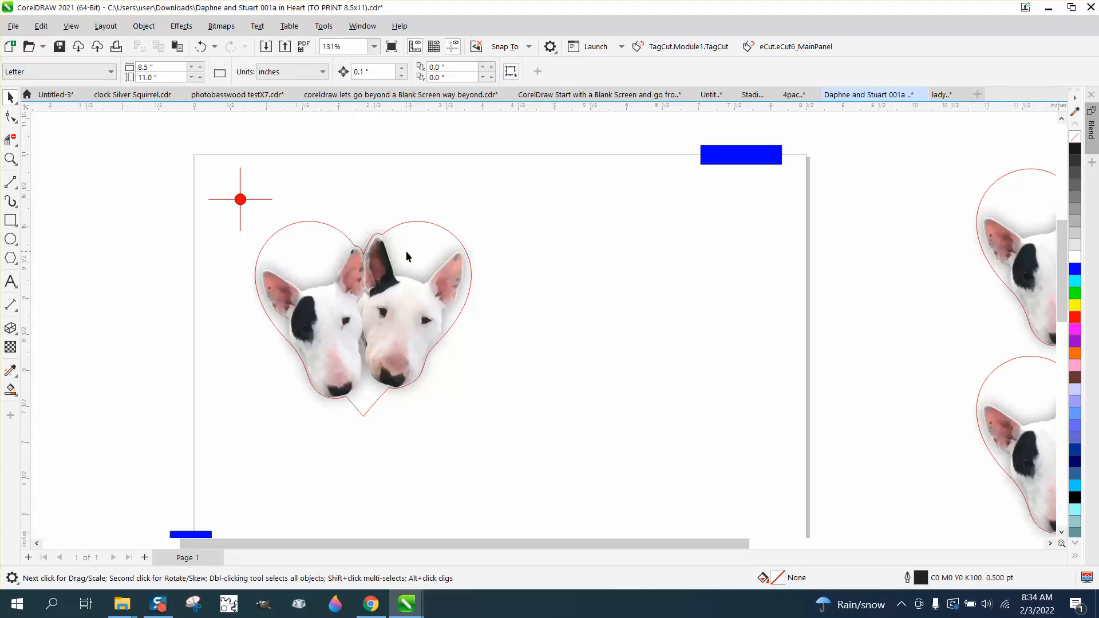
Ungroup the heart artwork into its separate objects and clear the selection.
click(430, 264)
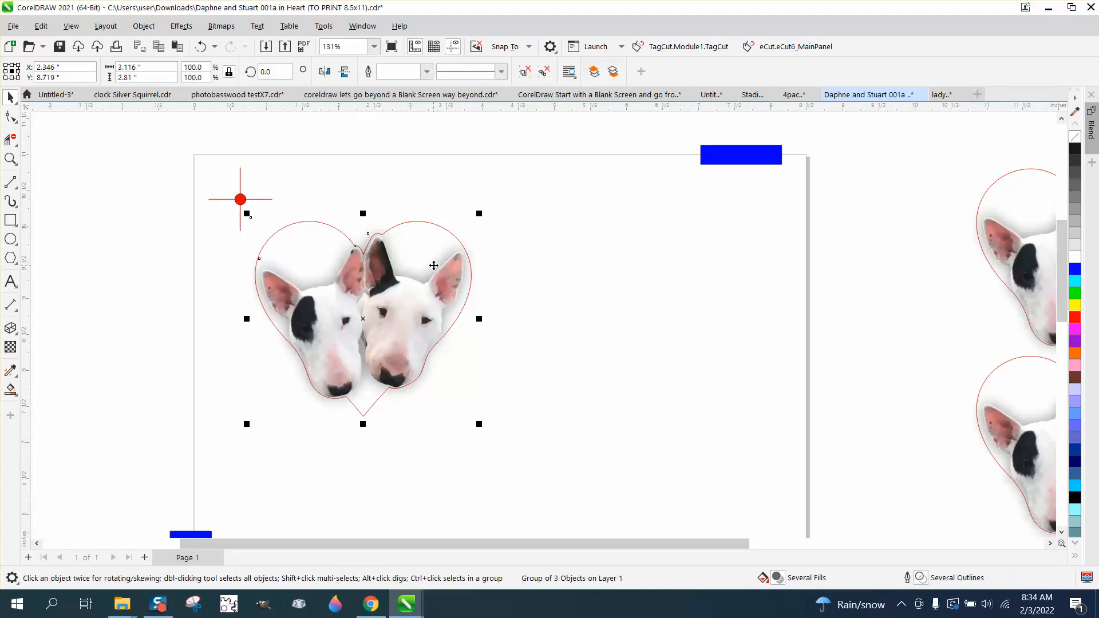
click(144, 26)
mouse_move(332, 314)
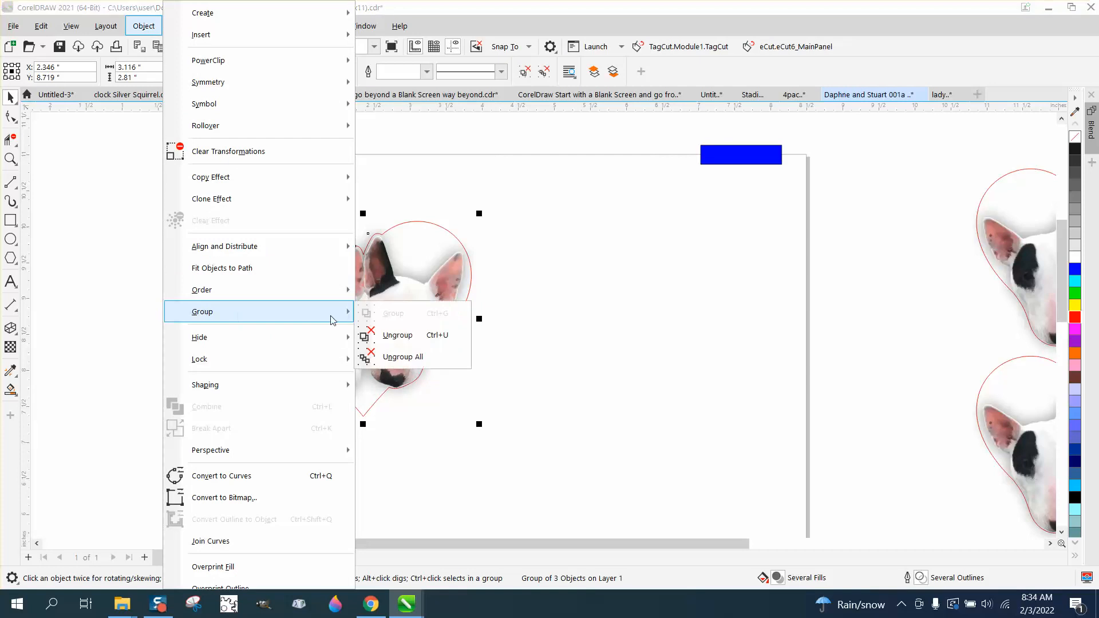
click(393, 334)
click(98, 240)
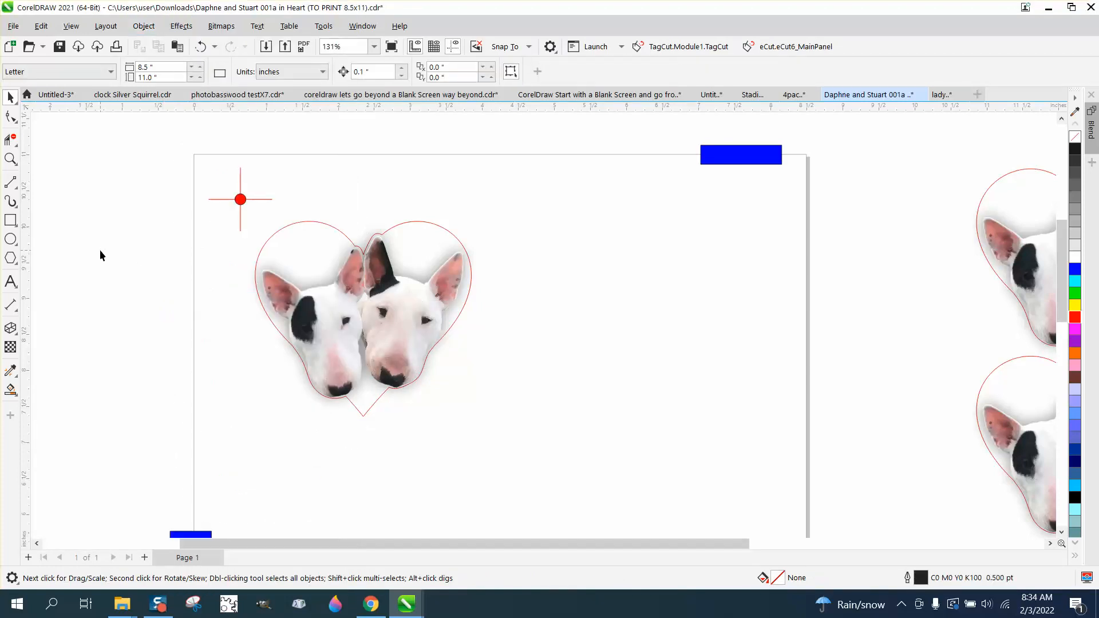
Set the nudge distance to 2 inches and move the grouped dog photo 4 inches up out of the heart.
click(394, 258)
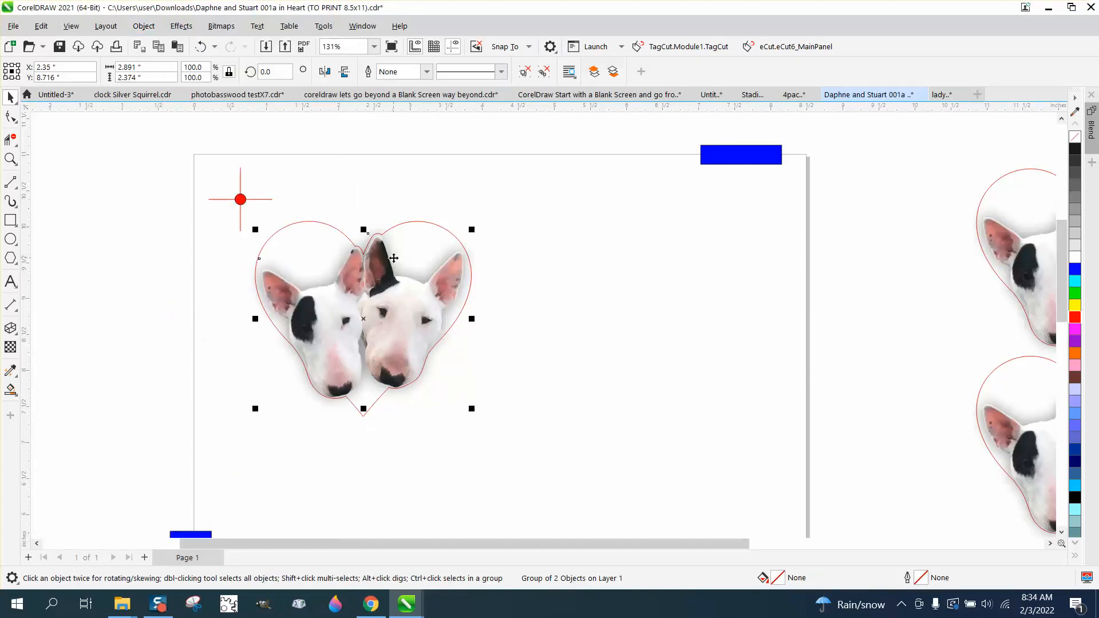
click(159, 139)
double_click(375, 71)
text(2)
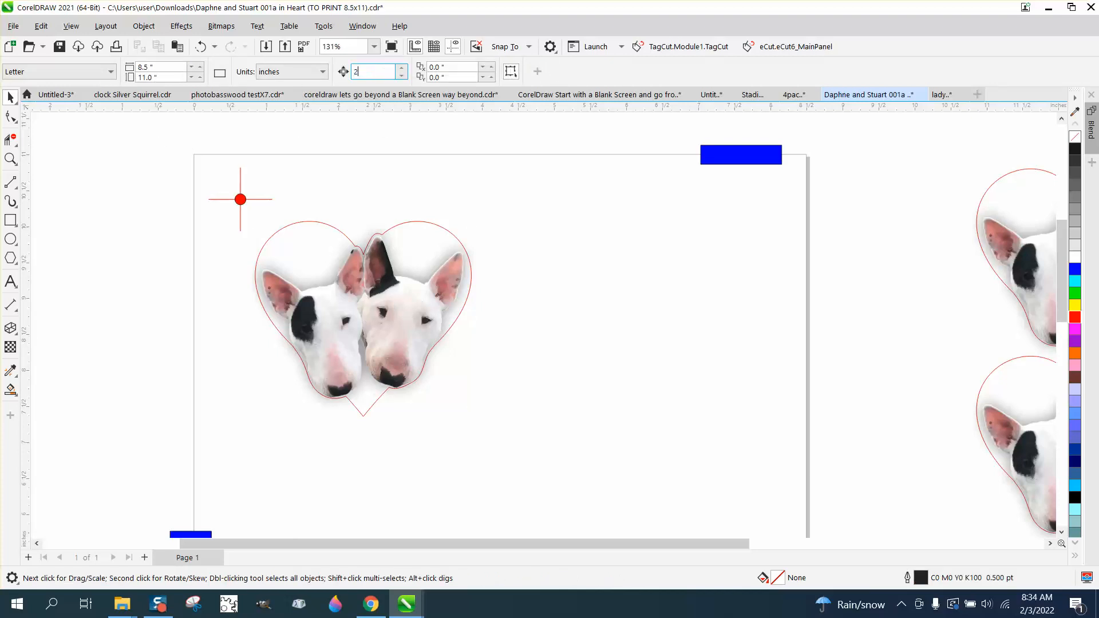
key(Return)
click(394, 258)
key(Up)
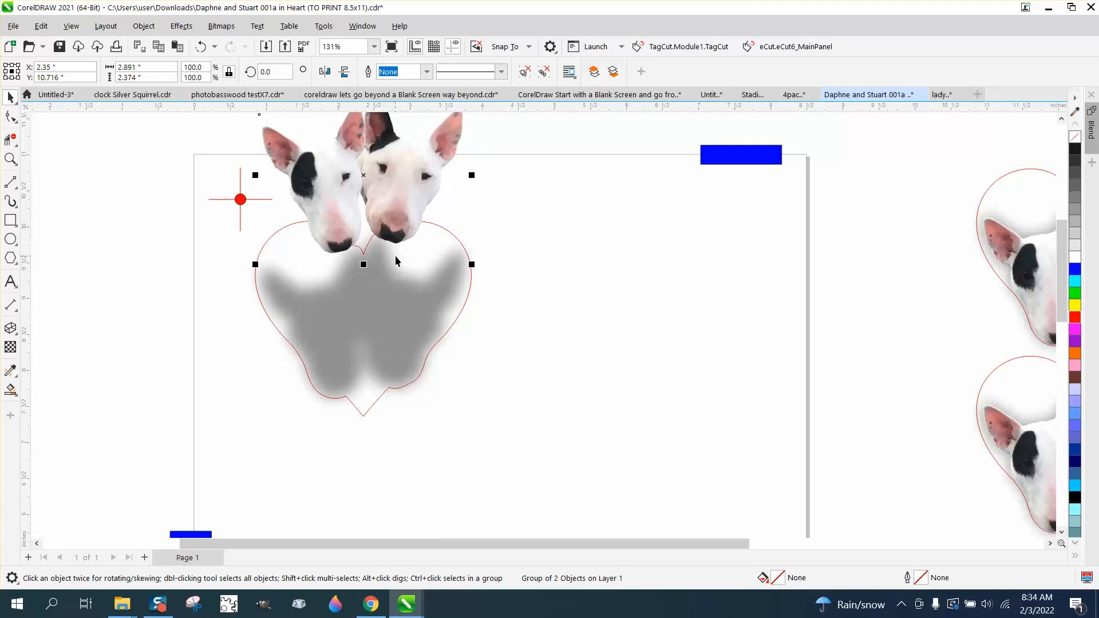
key(Up)
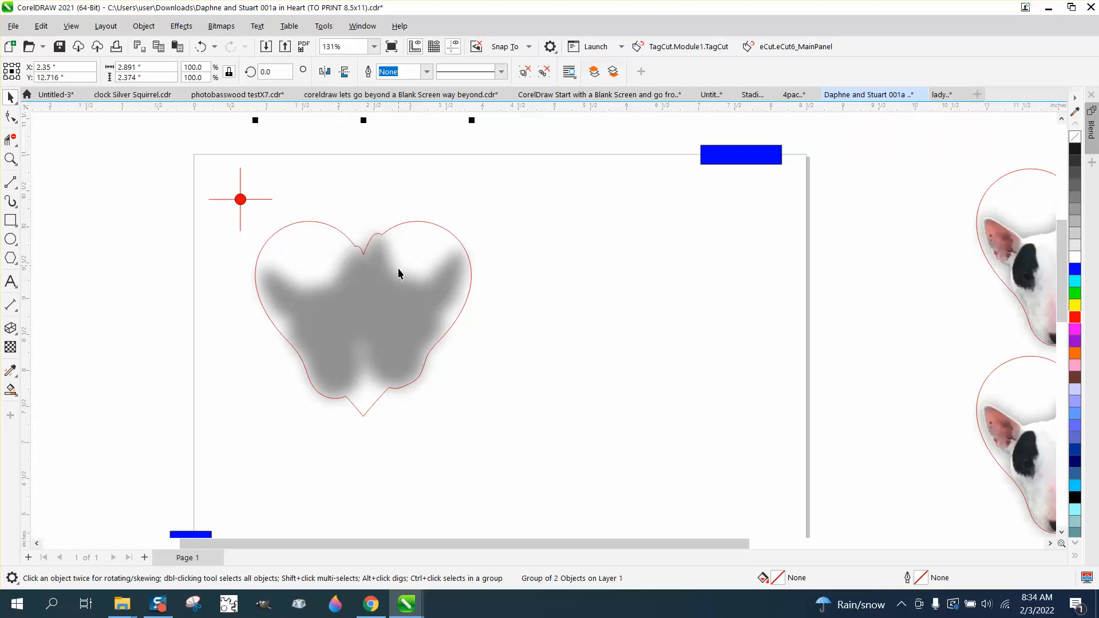
Move the grey dog shadow 4 inches up, leaving only the red heart outline on the page.
click(397, 269)
key(Up)
key(Up)
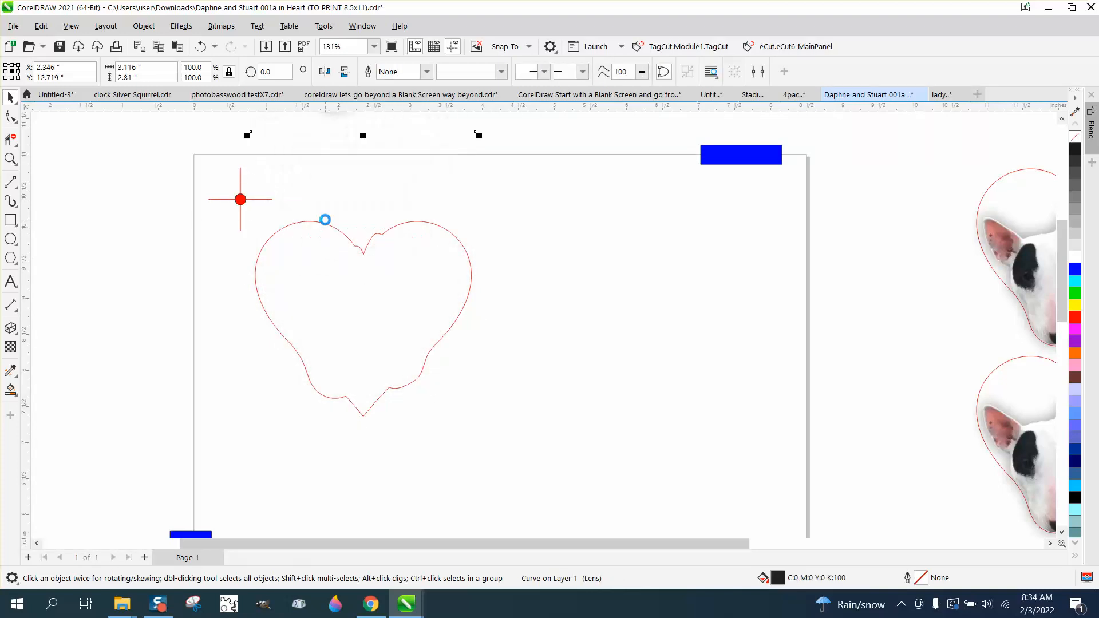
Break the red heart curve apart at its bottom tip node and inspect the split point.
click(11, 159)
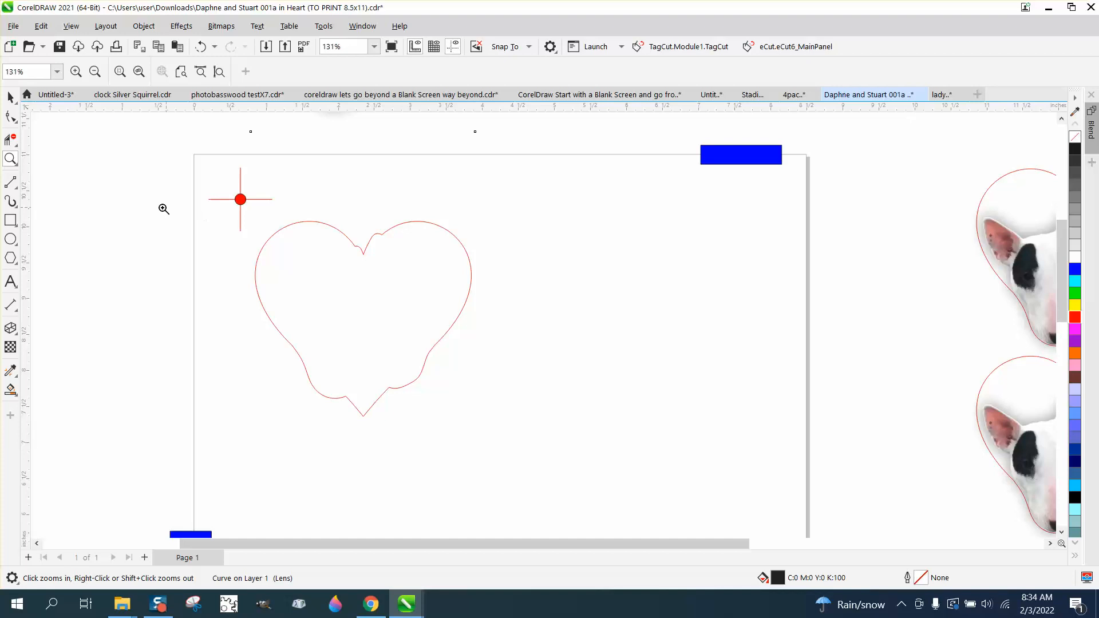
drag(228, 209, 616, 484)
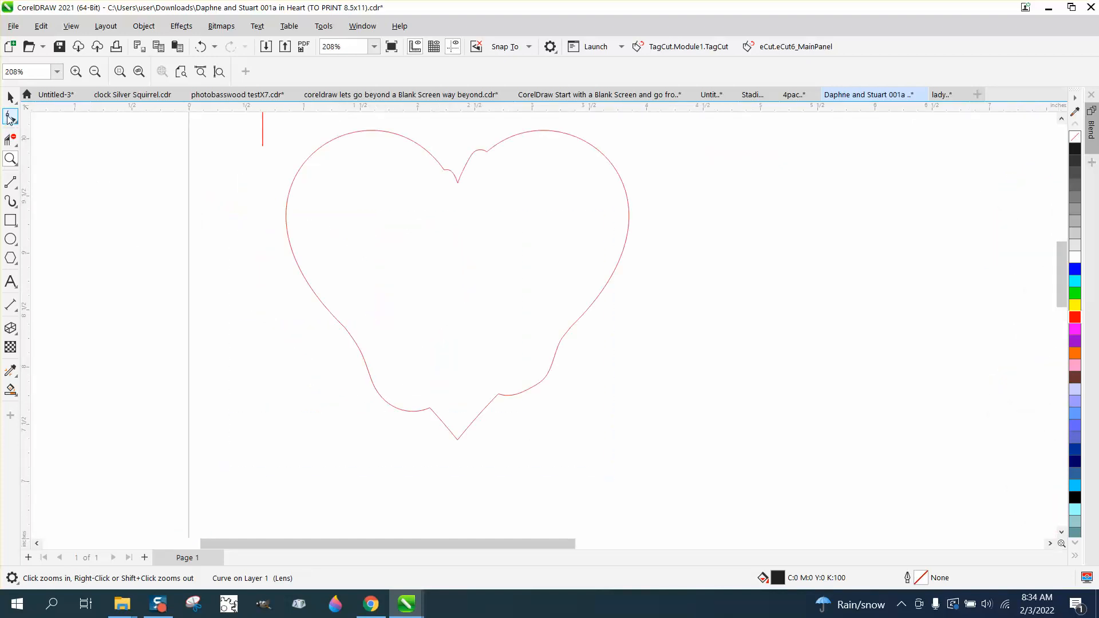
click(10, 116)
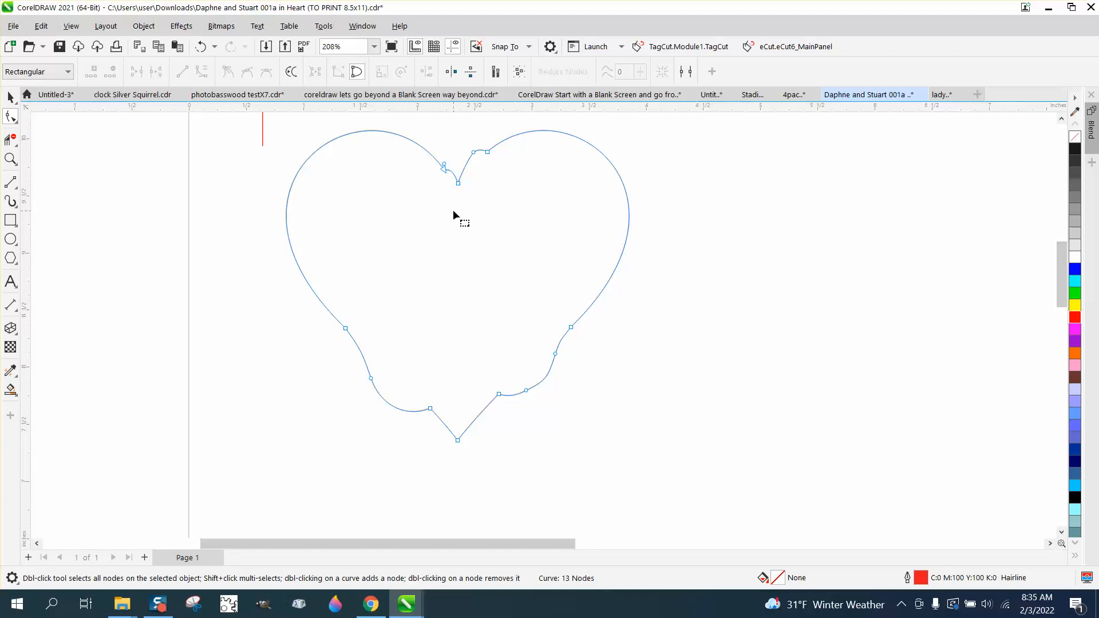
click(458, 441)
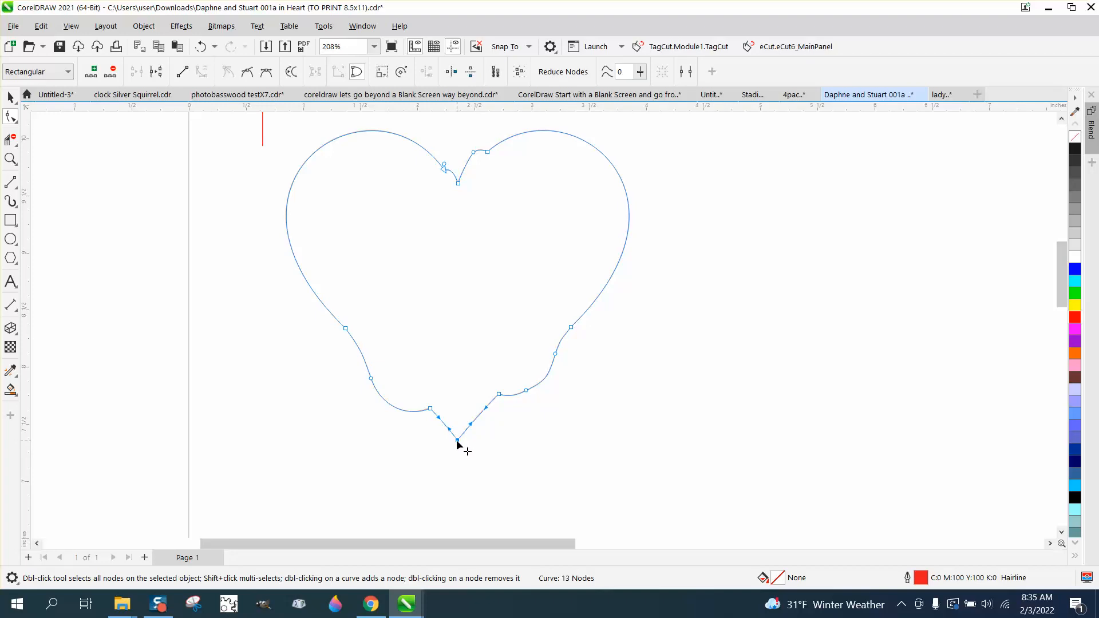
right_click(457, 441)
click(491, 258)
click(10, 159)
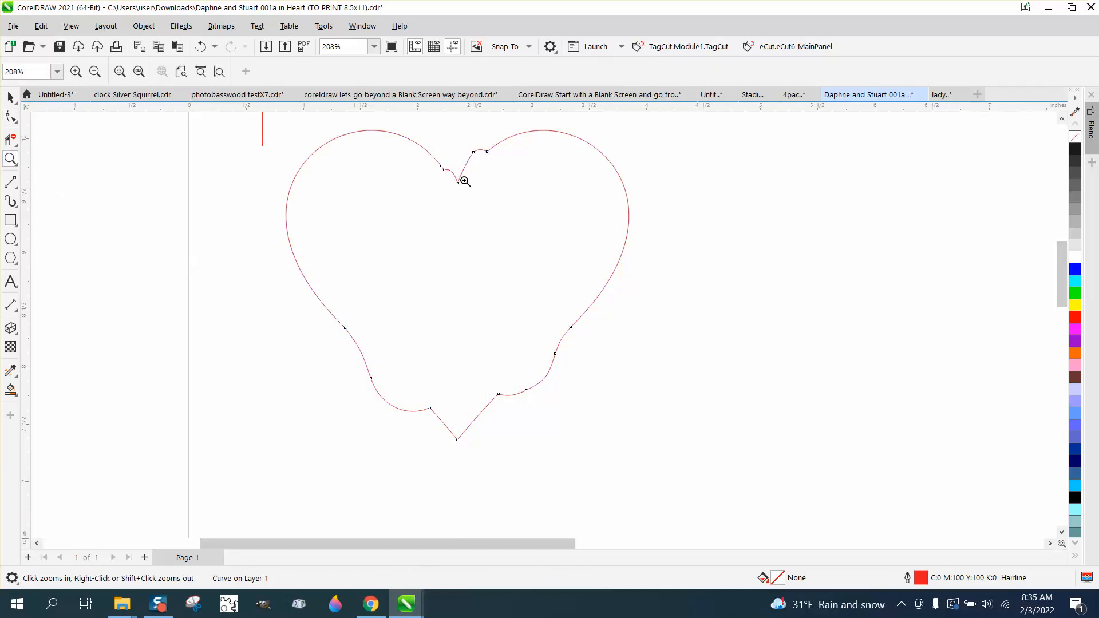
drag(439, 427, 499, 458)
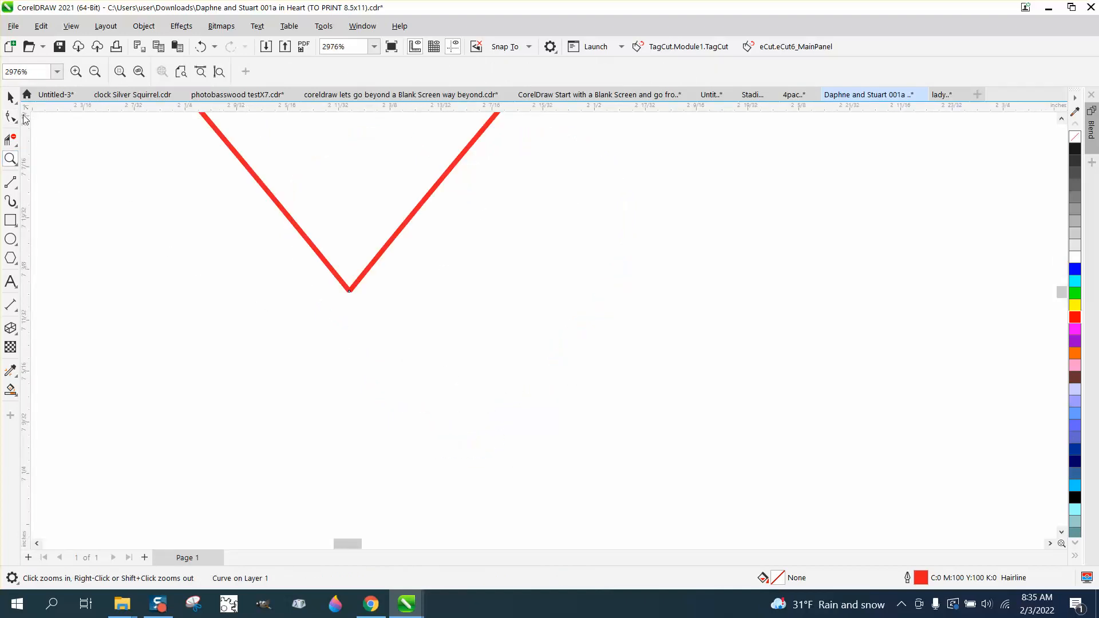
click(11, 117)
scroll(415, 429, down, 6)
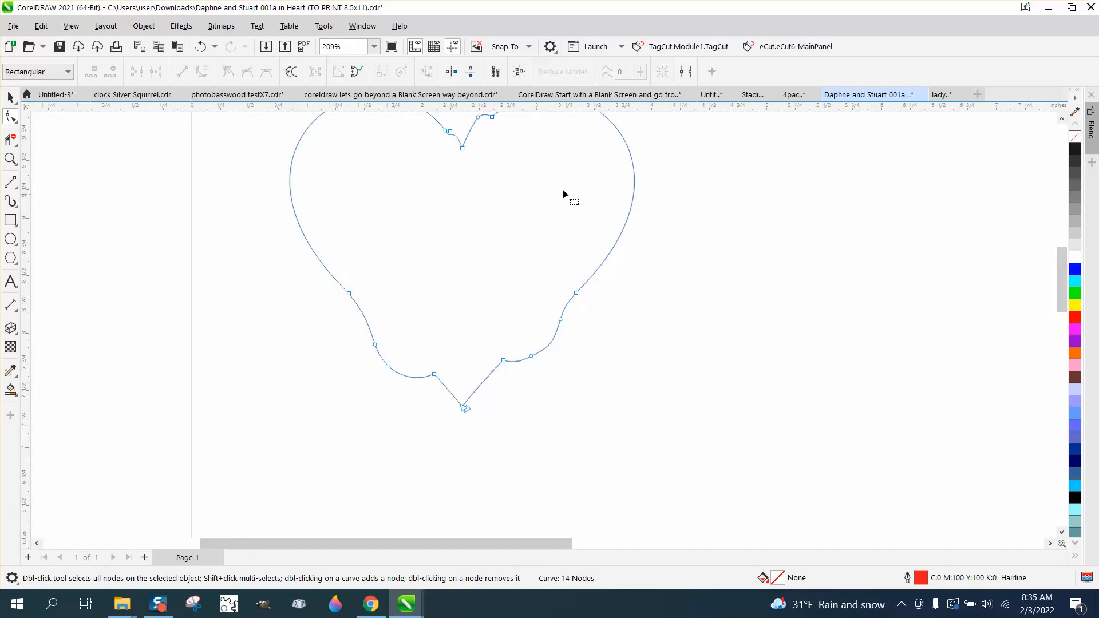
scroll(505, 371, down, 1)
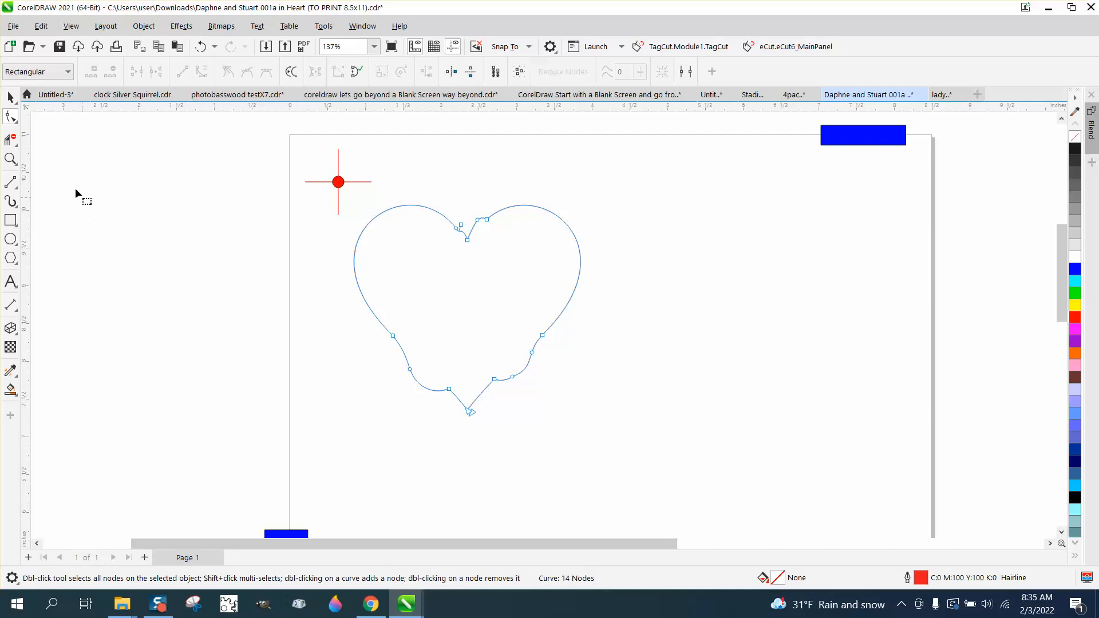
Copy the heart outline beside the original and copy that pair below to make a two-by-two grid.
click(10, 98)
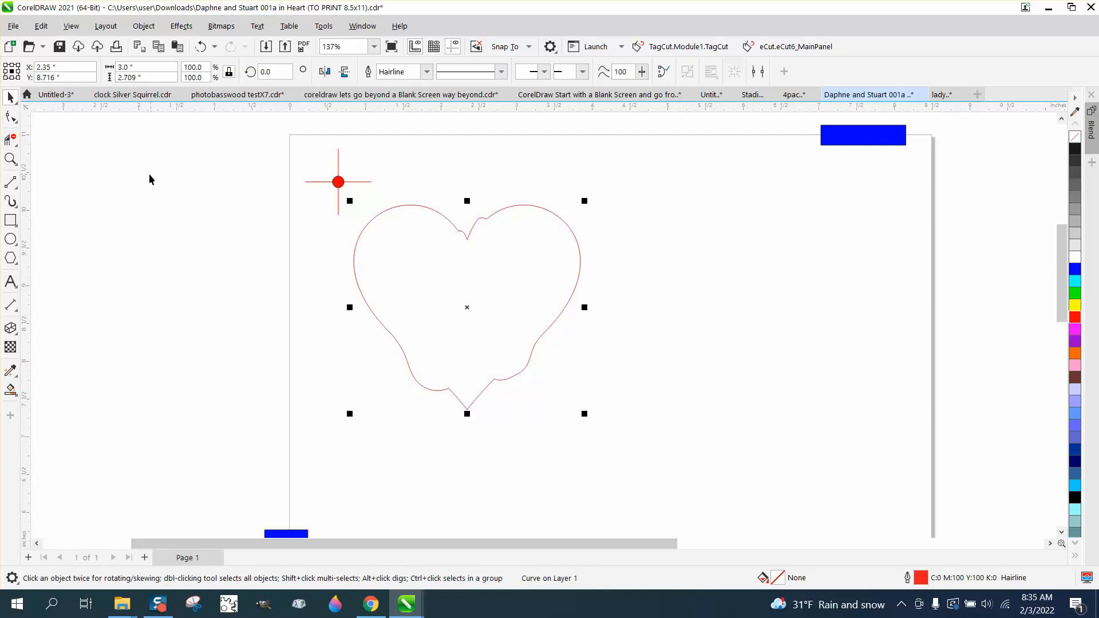
scroll(149, 173, down, 2)
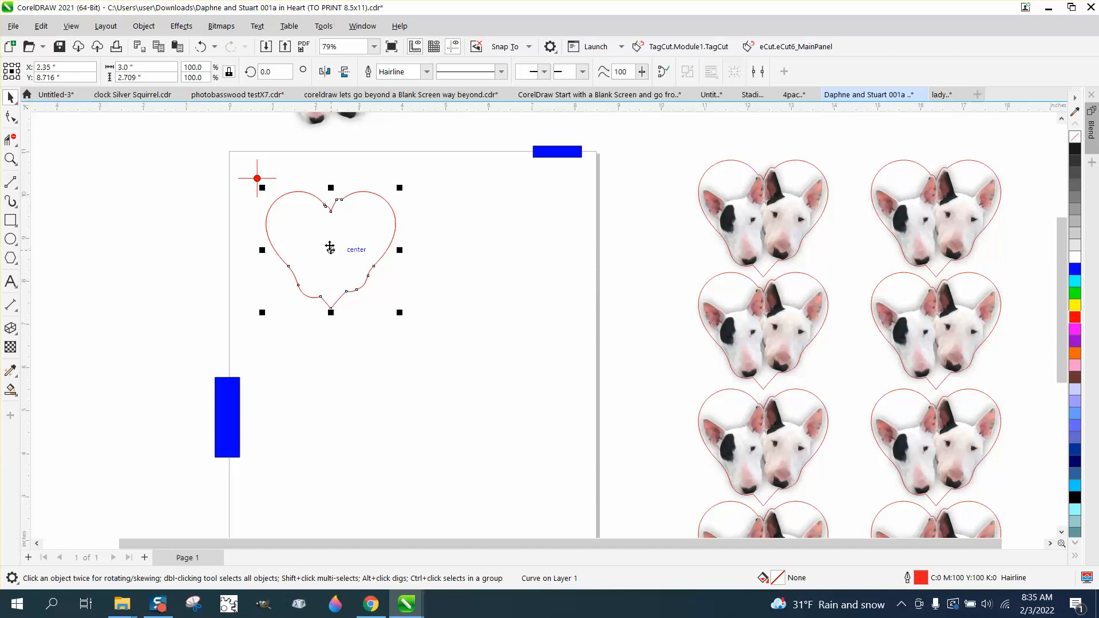
drag(336, 253, 489, 256)
drag(218, 190, 597, 334)
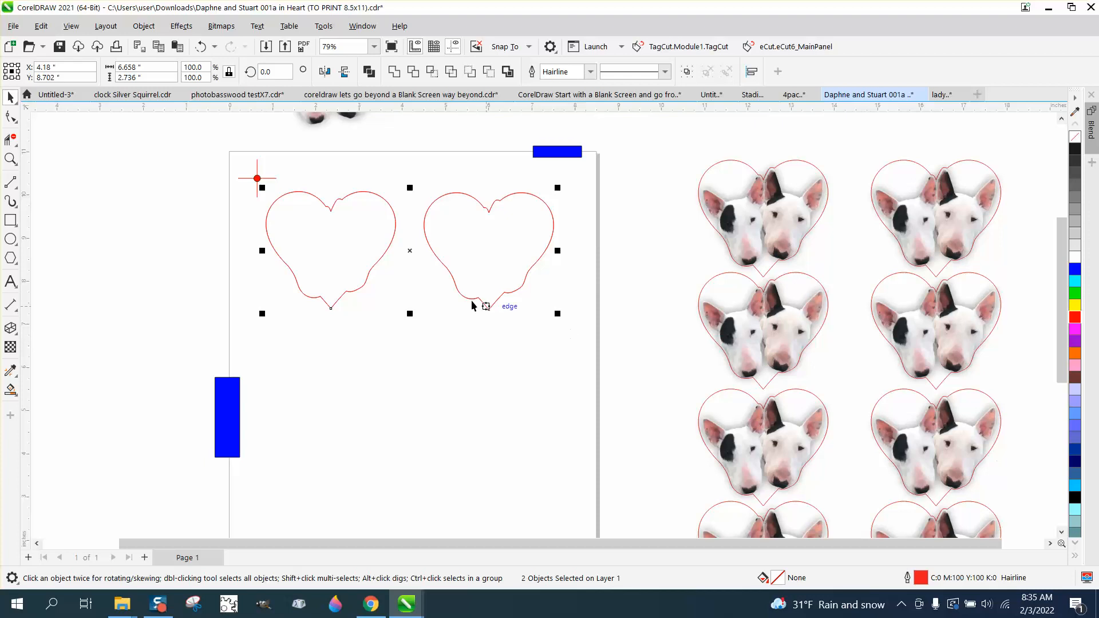
drag(410, 250, 403, 375)
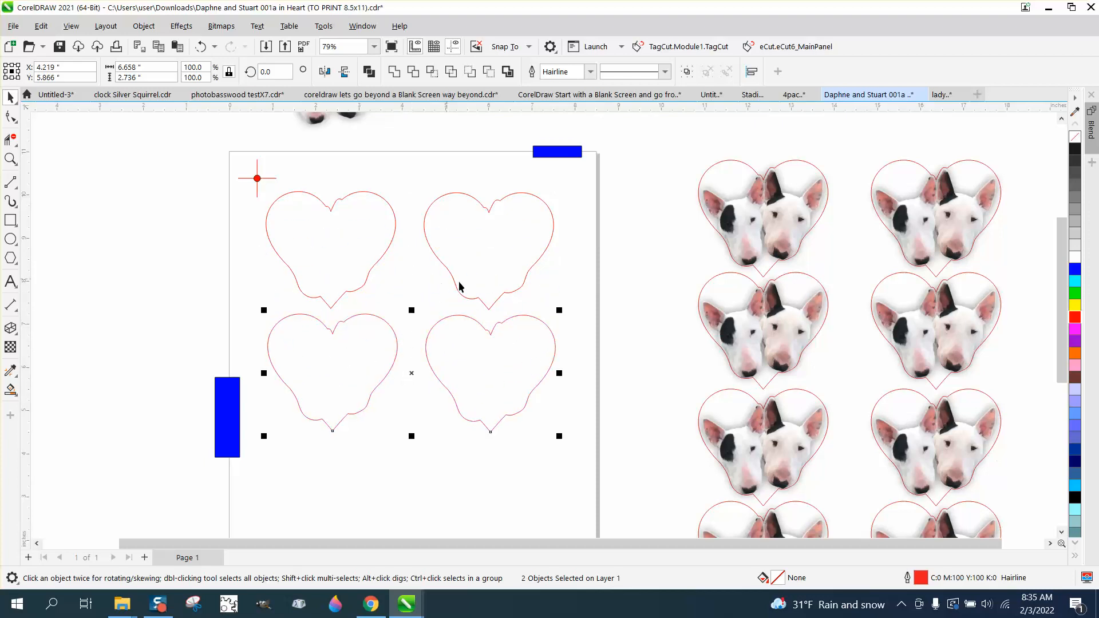
Delete the two columns of dog-photo hearts beside the page.
scroll(581, 283, down, 2)
drag(388, 130, 521, 194)
drag(619, 183, 889, 489)
key(Delete)
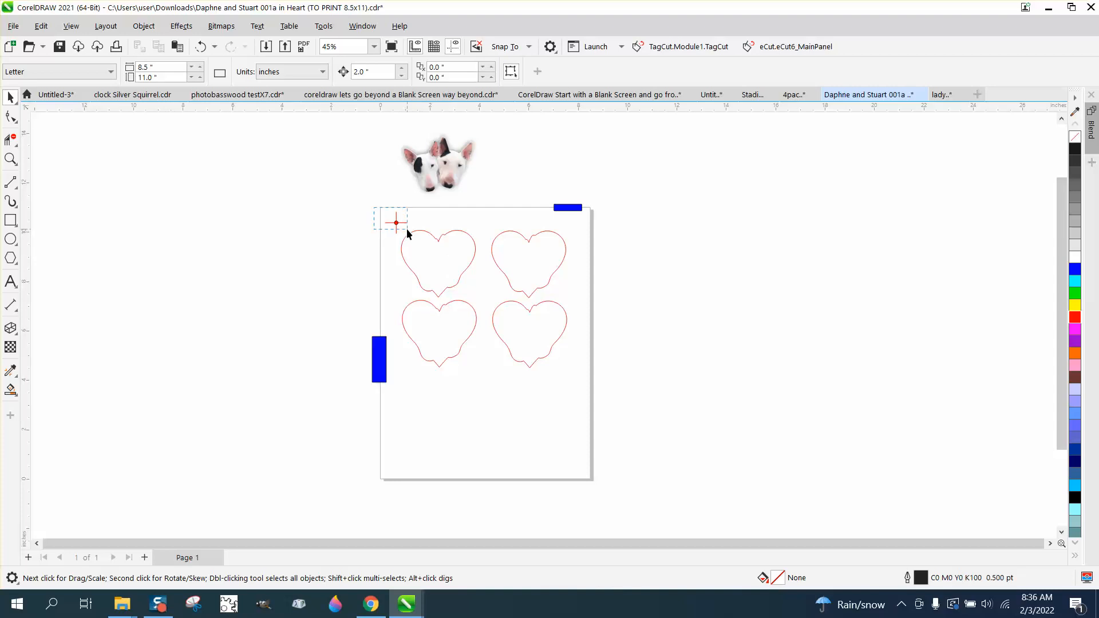
Delete the red cross with its dot and the dog photo with its shadow above the page.
drag(411, 235, 411, 236)
key(Delete)
click(441, 167)
key(Delete)
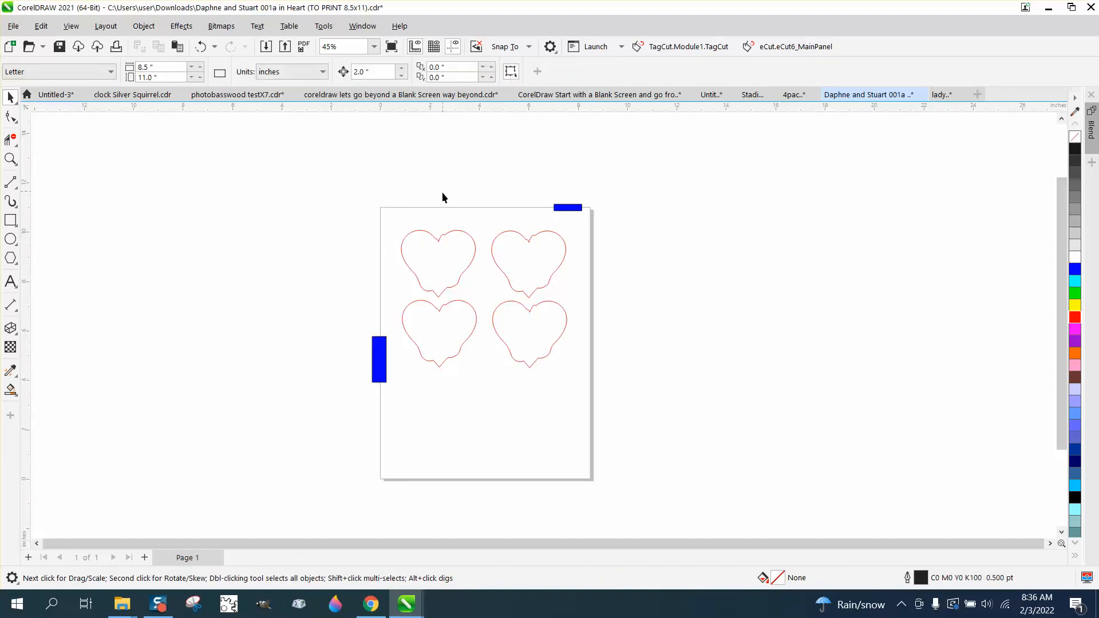
Show the Objects docker with Layer 1 expanded and identify which heart each of its four curves represents.
click(364, 27)
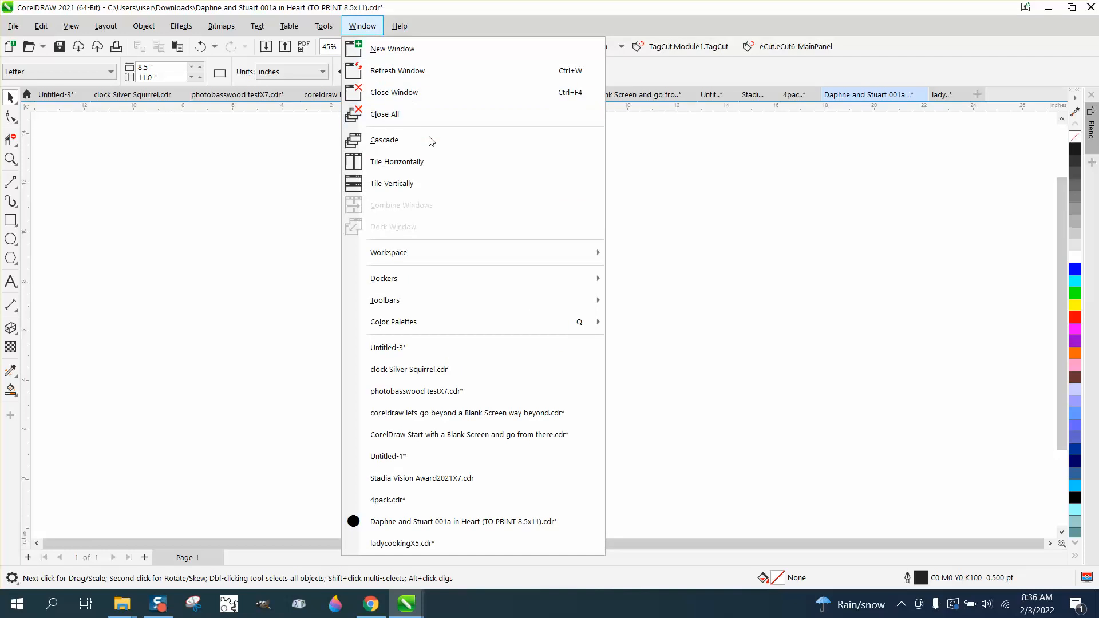
mouse_move(402, 281)
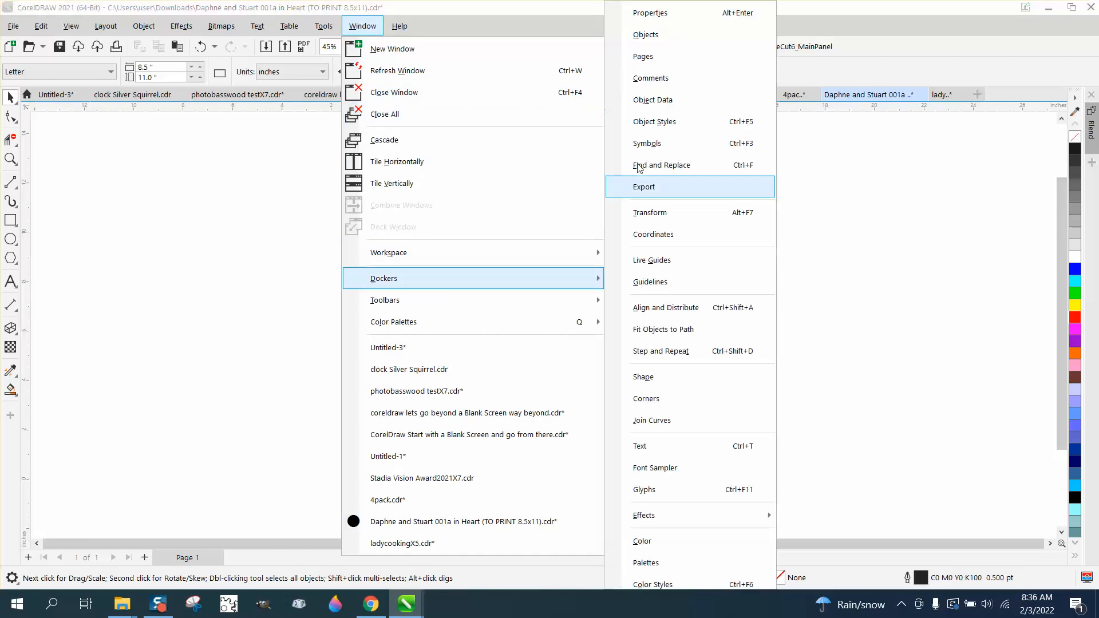
click(662, 40)
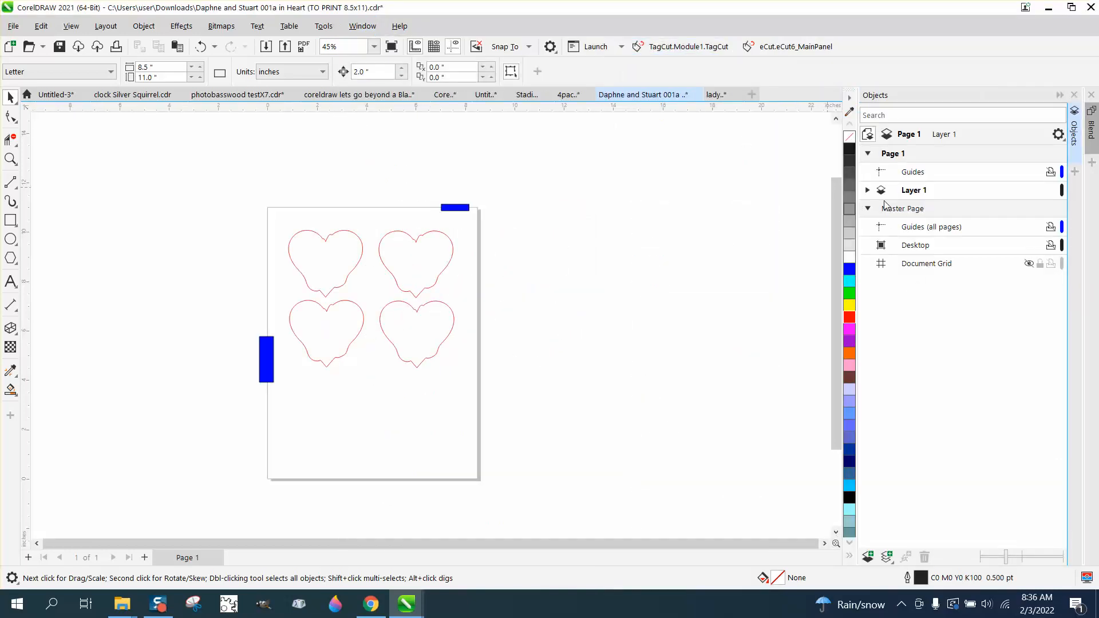
click(868, 190)
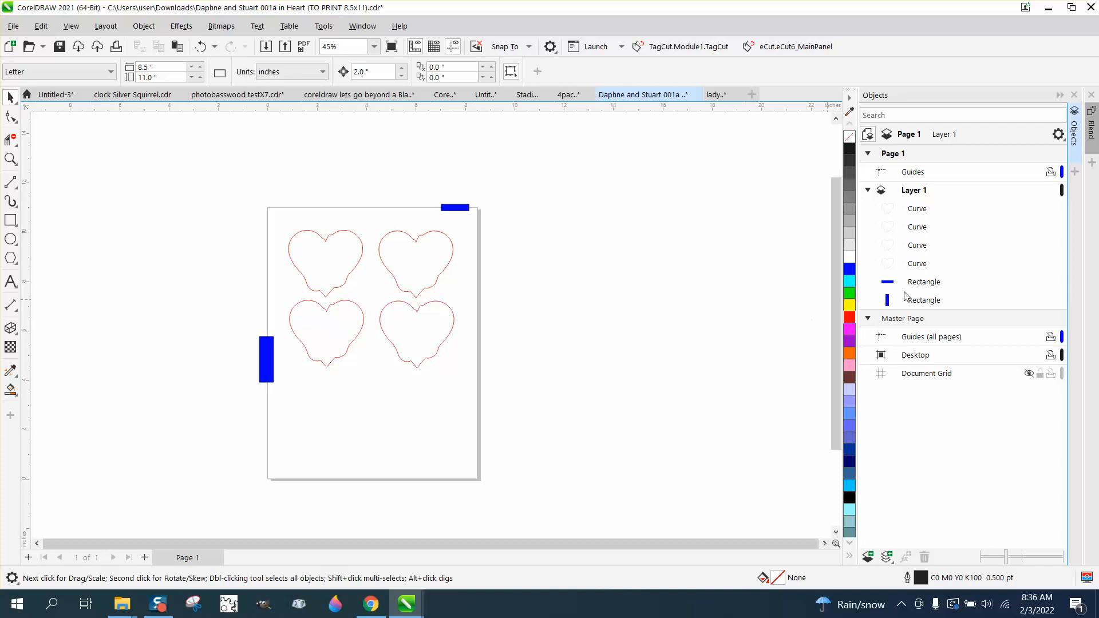
click(914, 267)
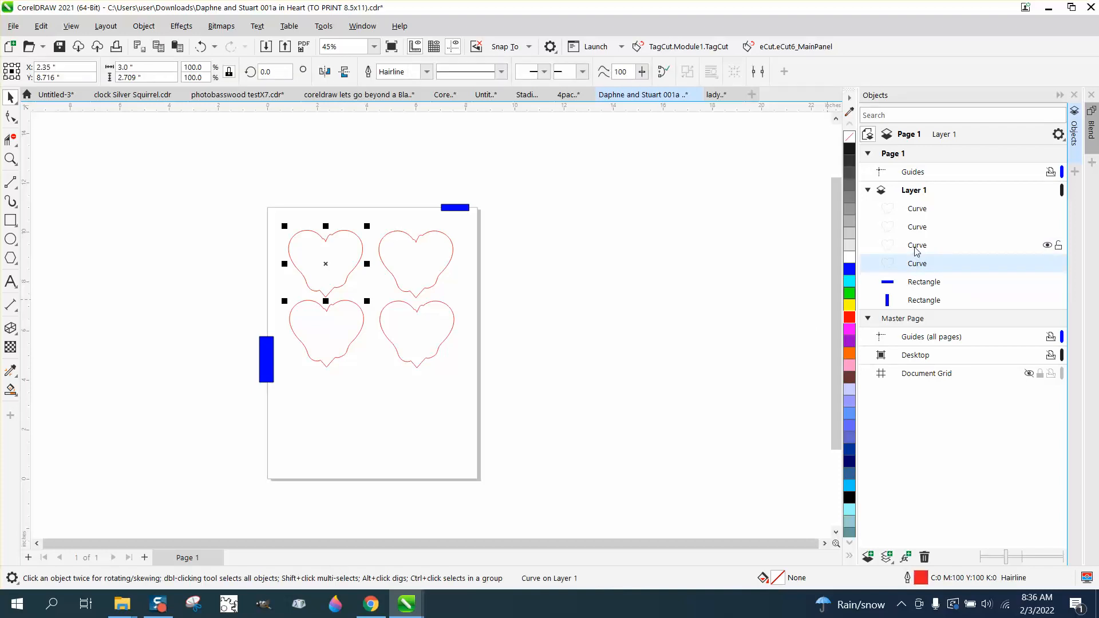
click(916, 250)
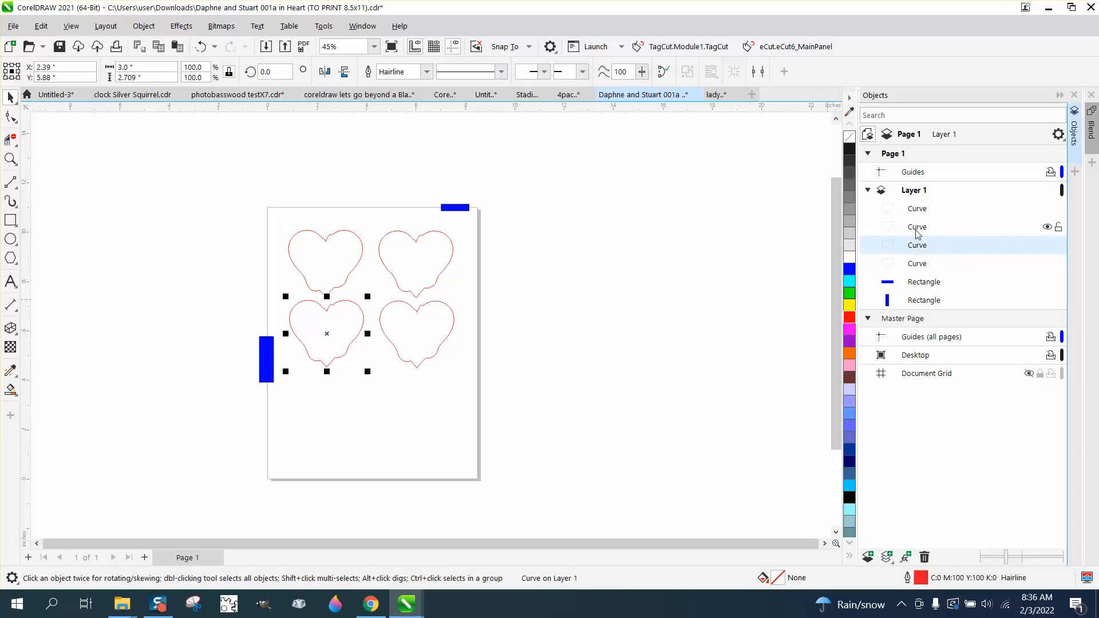
click(918, 232)
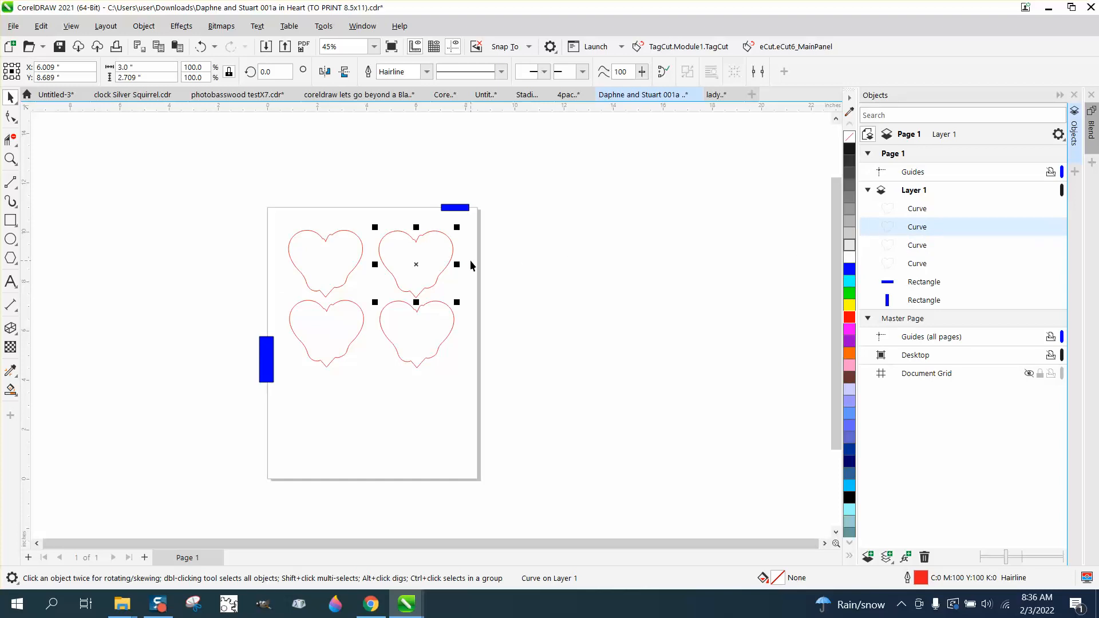
click(910, 212)
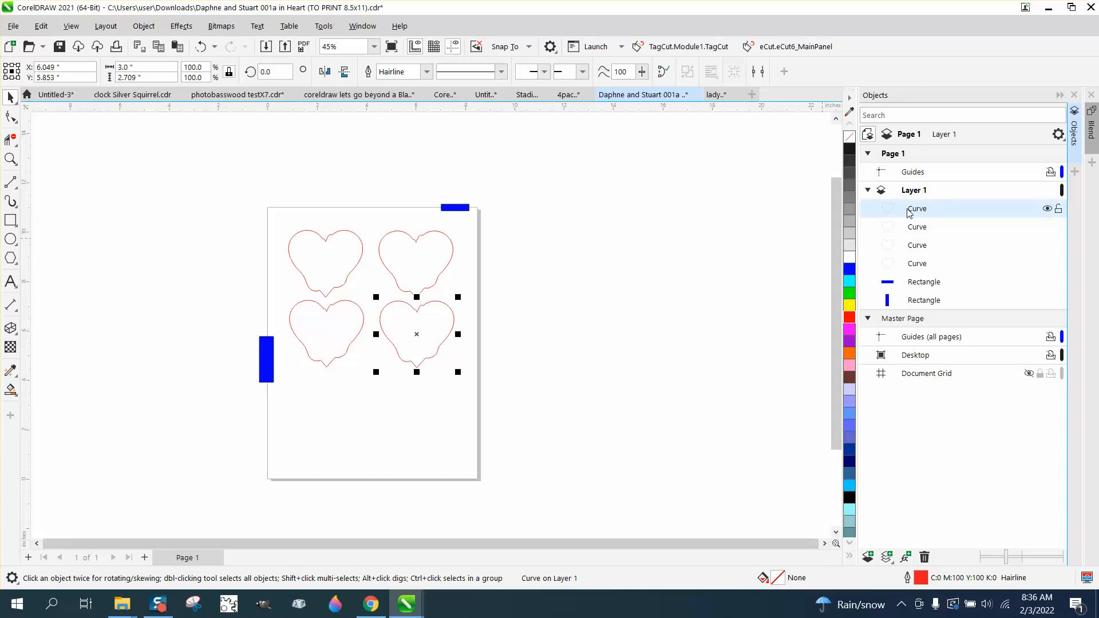
Move the lower-left heart's curve above the upper-right heart's curve in the stacking order of Layer 1.
click(918, 265)
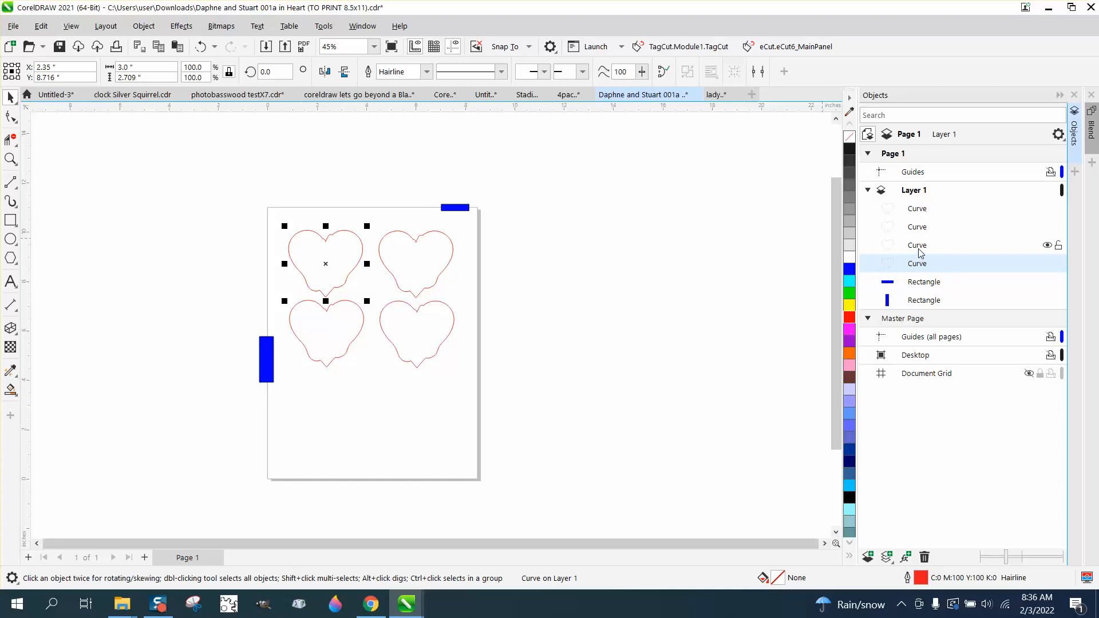
click(918, 246)
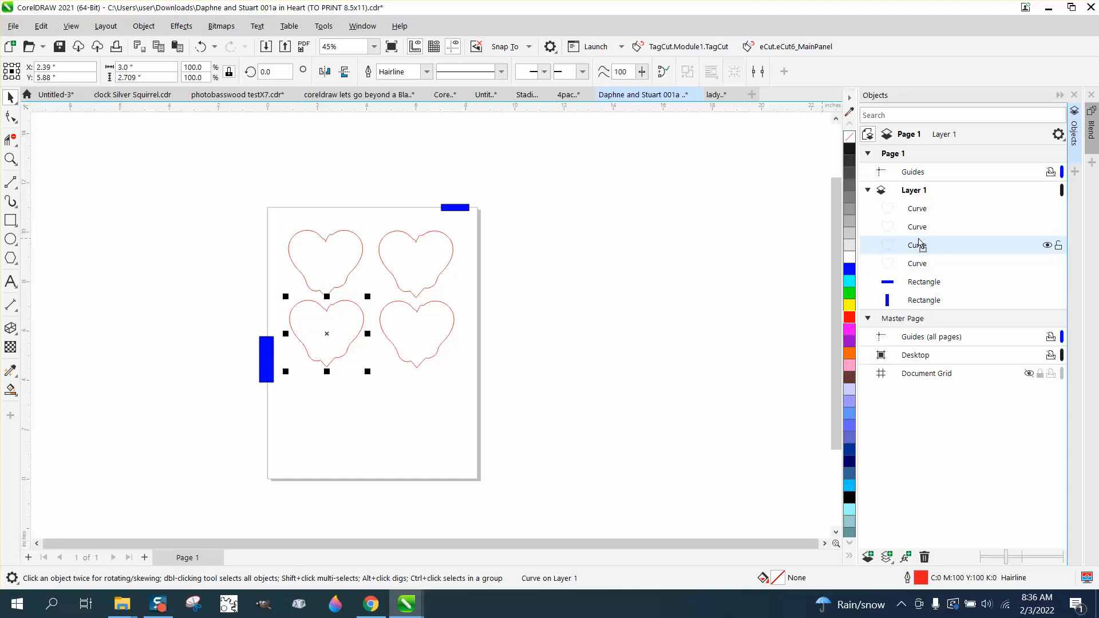
drag(919, 244, 918, 222)
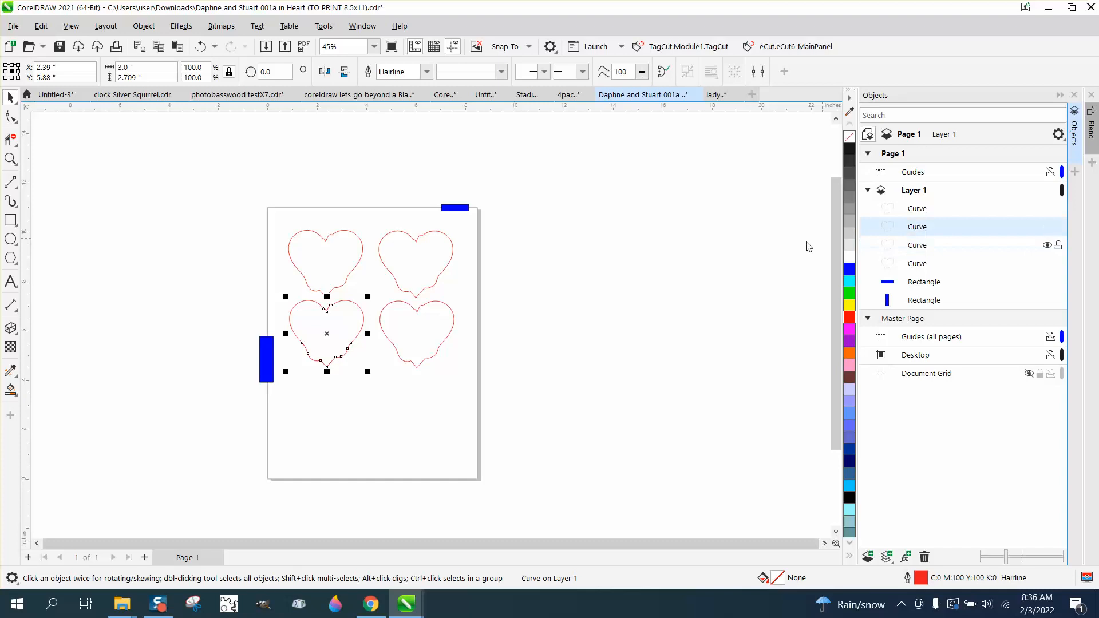
Check the new stacking order by selecting the reordered curves of Layer 1 and examine the four hearts up close.
click(356, 247)
click(914, 248)
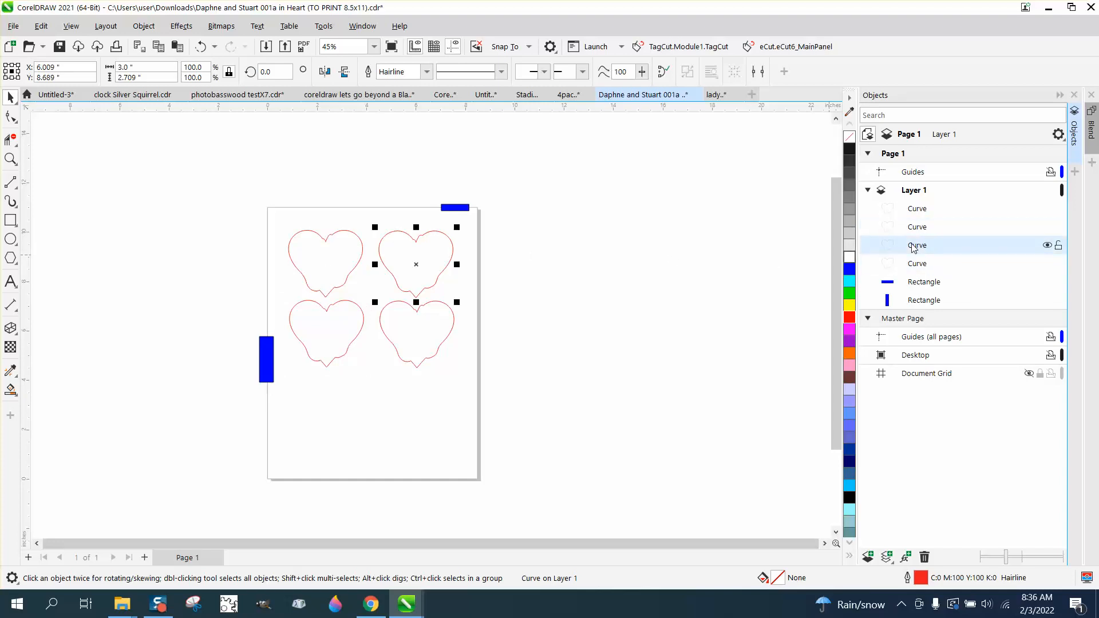
click(919, 229)
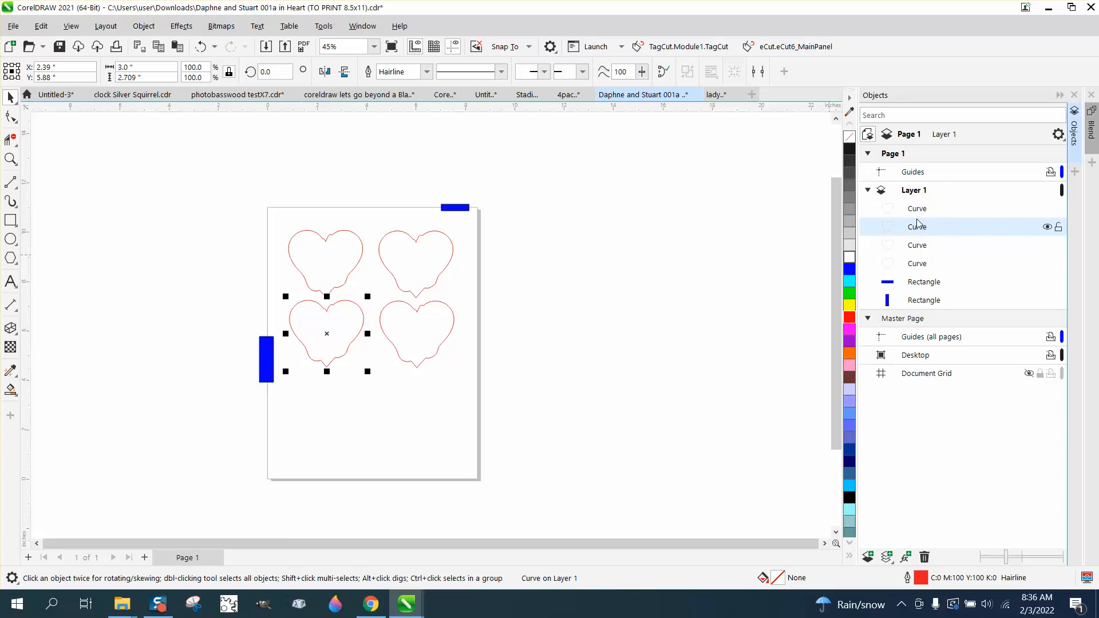
click(919, 211)
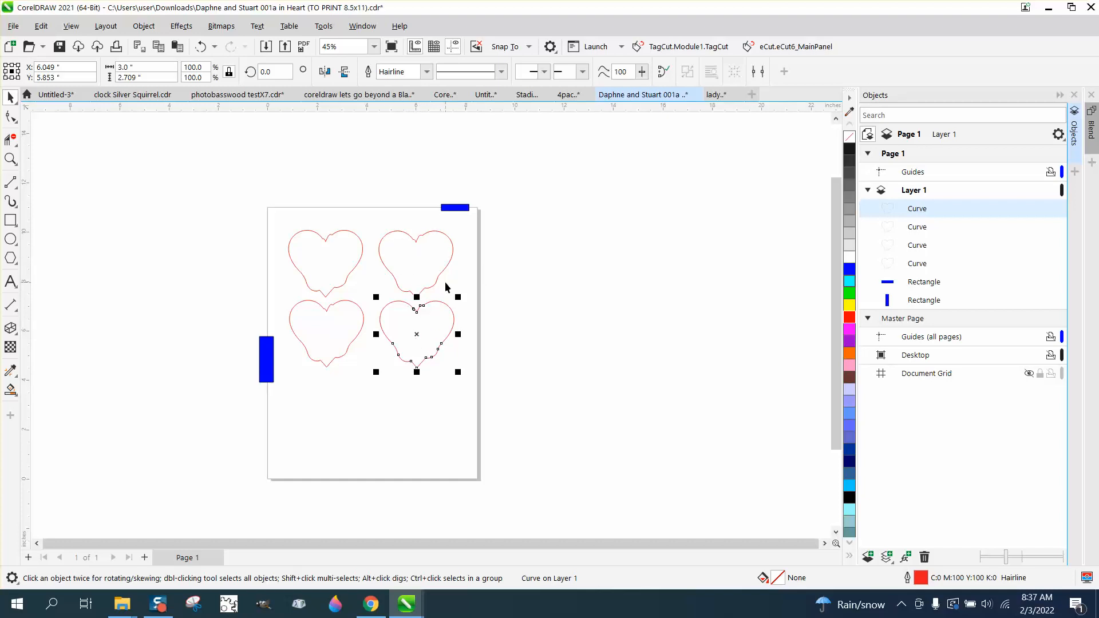
click(10, 160)
drag(243, 206, 601, 412)
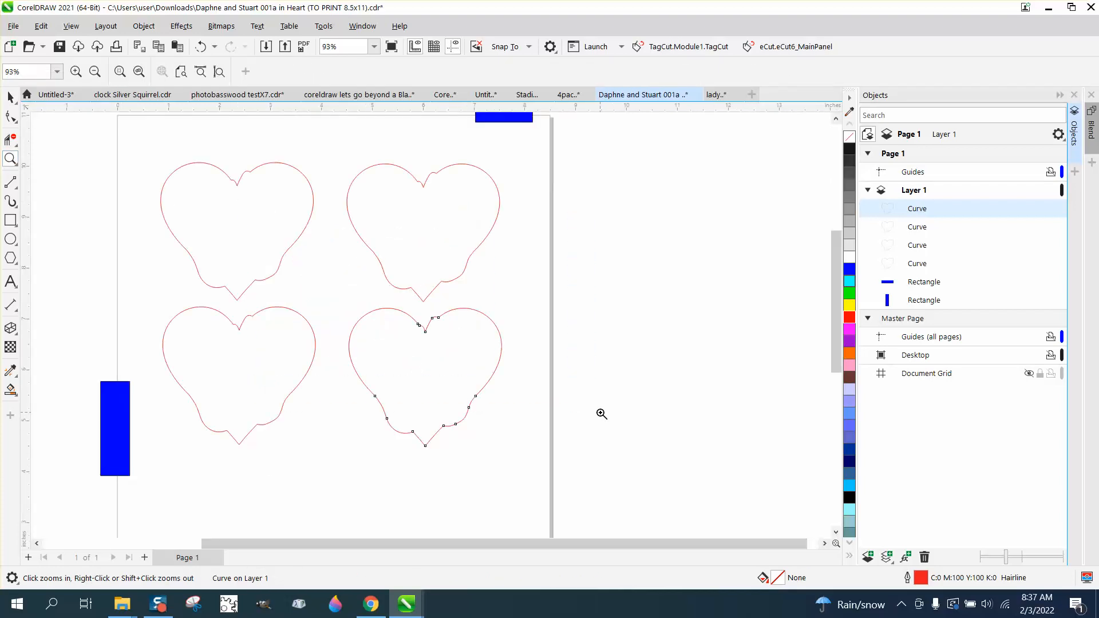